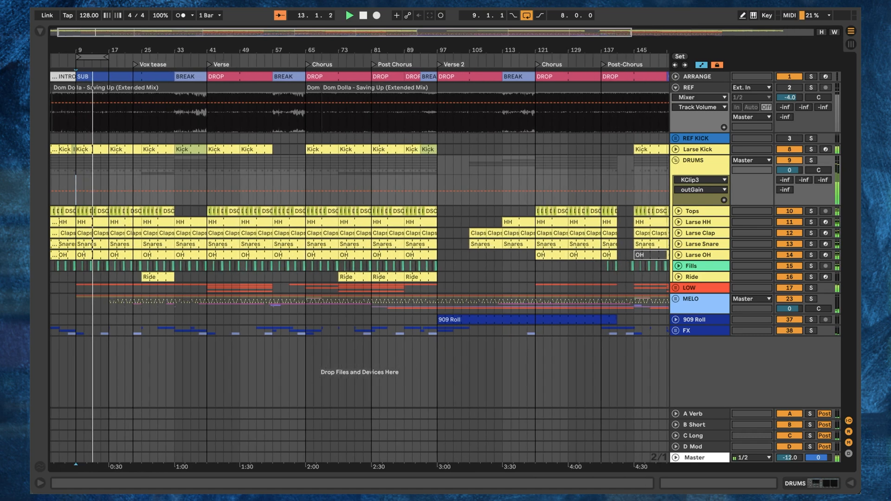
Step: Mute the Tops, Larse HH, Larse Clap, Larse Snare, Larse OH and Fills tracks while the intro plays
{"action": "left_click_drag", "start_coordinate": [76, 50], "coordinate": [77, 82]}
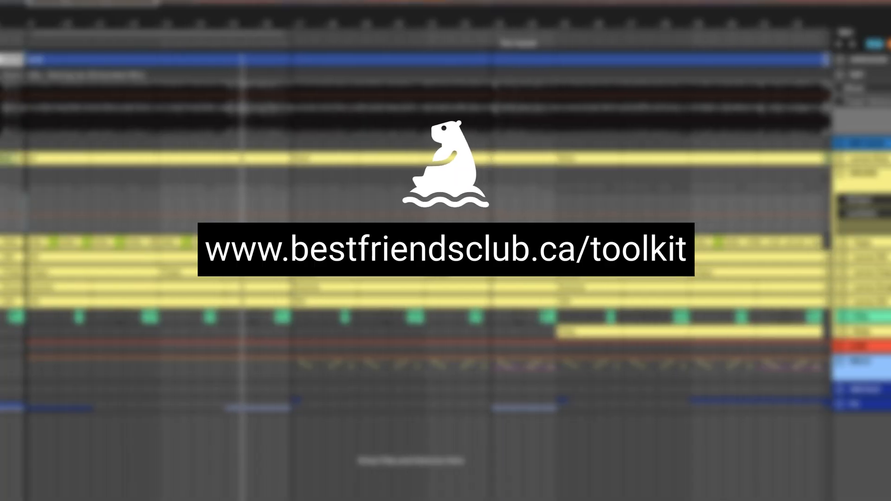
{"action": "mouse_move", "coordinate": [28, 23]}
{"action": "left_mouse_down"}
{"action": "mouse_move", "coordinate": [28, 84]}
{"action": "mouse_move", "coordinate": [28, 19]}
{"action": "left_mouse_up"}
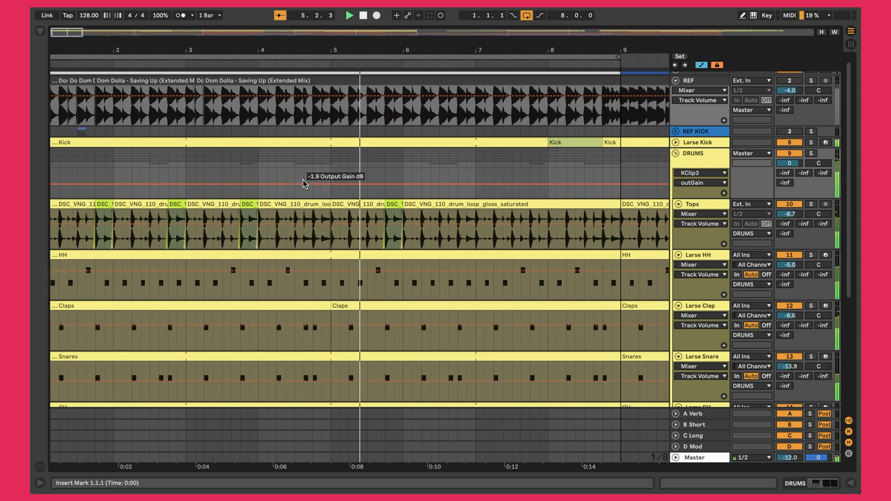
{"action": "left_click_drag", "start_coordinate": [190, 43], "coordinate": [254, 43]}
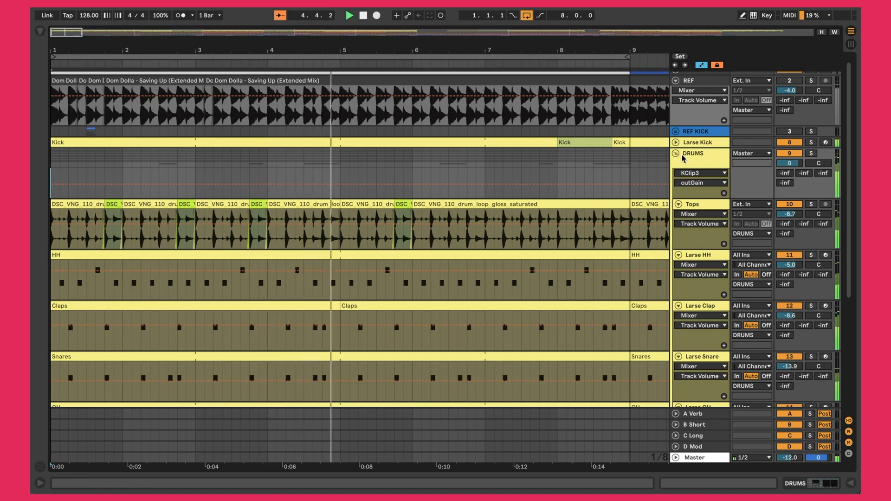
{"action": "left_click", "coordinate": [785, 206]}
{"action": "left_click", "coordinate": [789, 254]}
{"action": "left_click", "coordinate": [789, 305]}
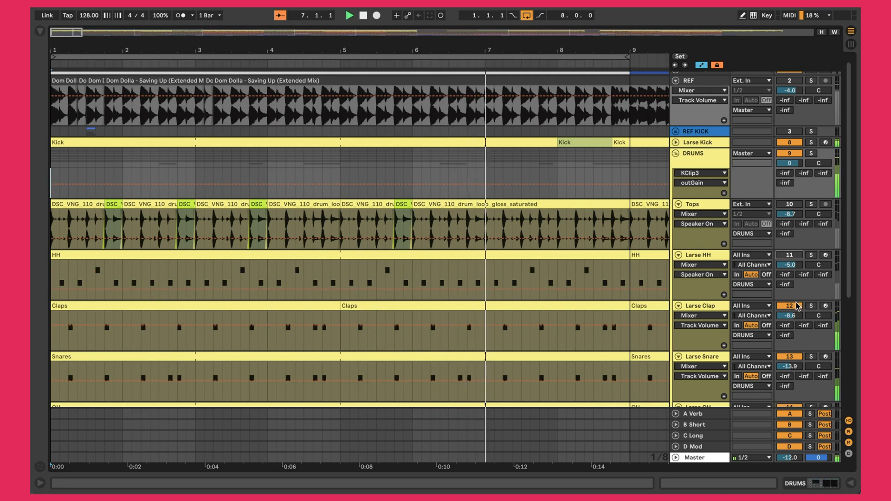
{"action": "left_click", "coordinate": [789, 357]}
{"action": "scroll", "coordinate": [793, 343], "scroll_direction": "down", "scroll_amount": 3}
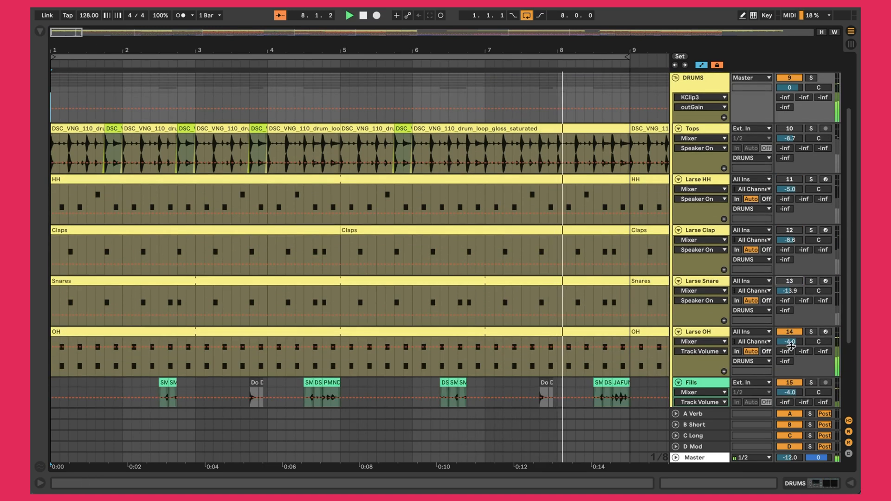
{"action": "left_click", "coordinate": [792, 333]}
{"action": "scroll", "coordinate": [794, 331], "scroll_direction": "down", "scroll_amount": 3}
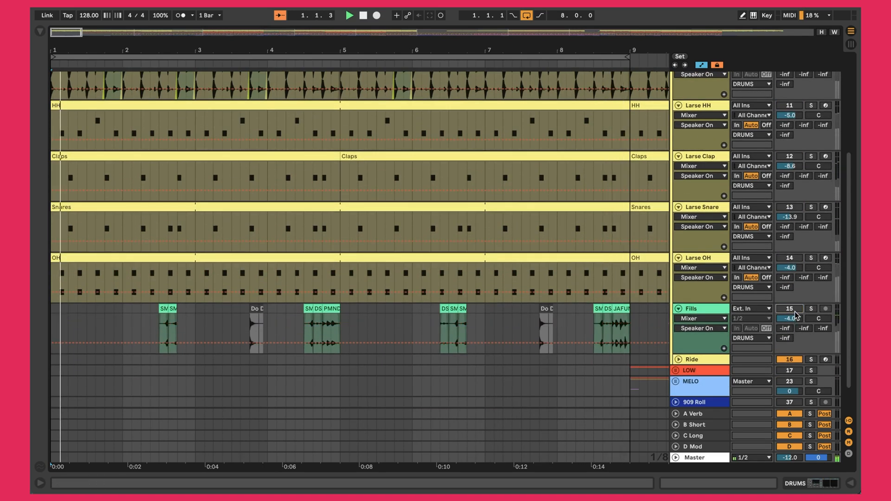
Step: Unfold the Larse Kick track at the start of the intro to show its notes
{"action": "scroll", "coordinate": [304, 235], "scroll_direction": "up", "scroll_amount": 5}
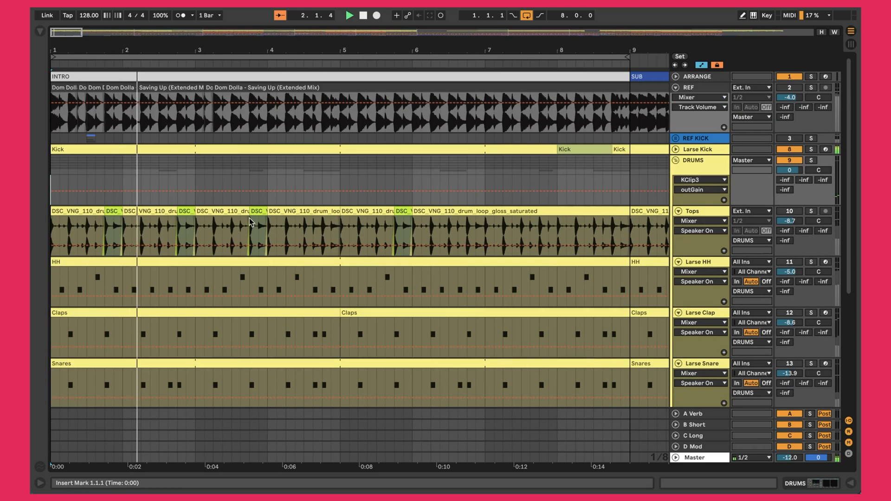
{"action": "left_click_drag", "start_coordinate": [52, 50], "coordinate": [53, 70]}
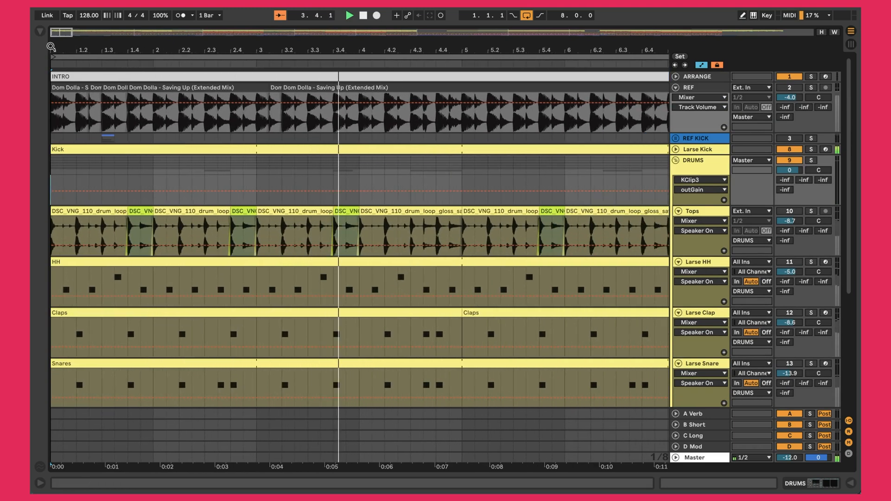
{"action": "left_click", "coordinate": [675, 149]}
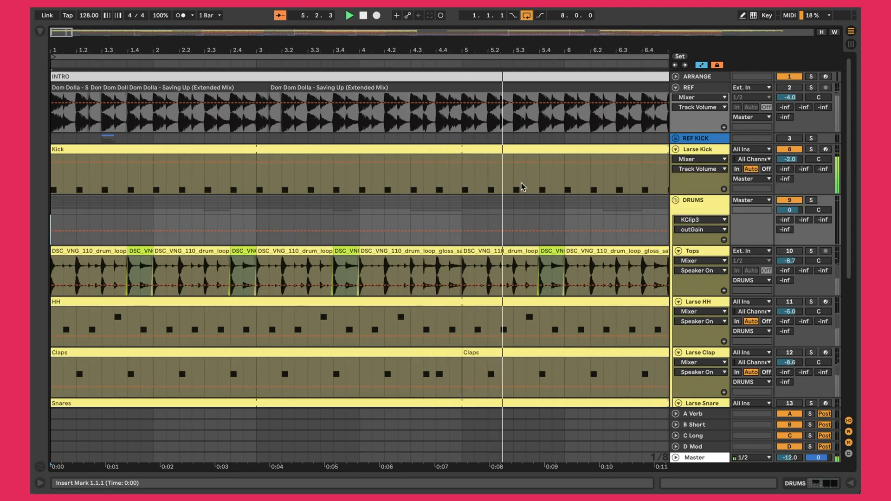
Step: Solo the REF track and audition the reference song's kick around beat 1.3
{"action": "left_click", "coordinate": [810, 88]}
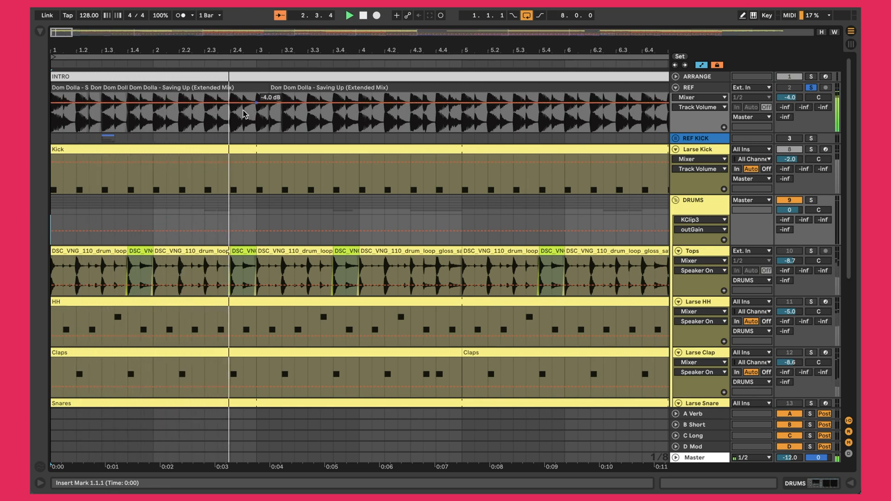
{"action": "key", "text": "space"}
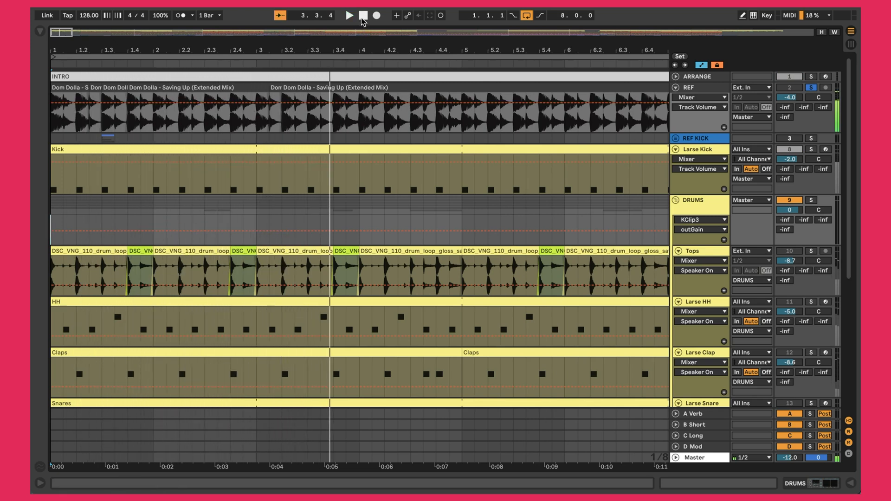
{"action": "left_click", "coordinate": [55, 120]}
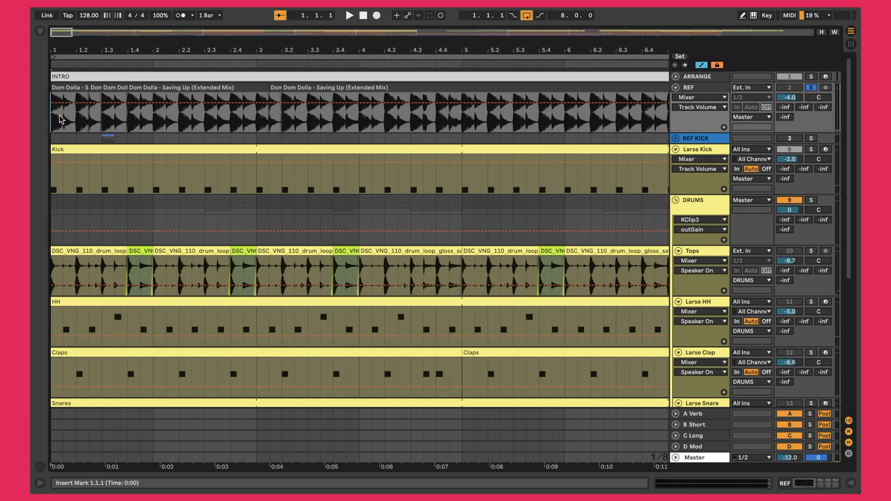
{"action": "left_click", "coordinate": [102, 119]}
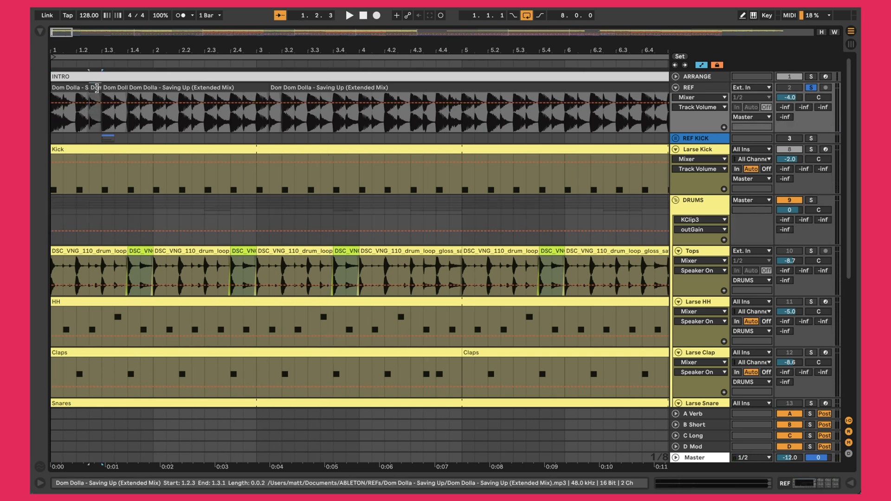
{"action": "key", "text": "space"}
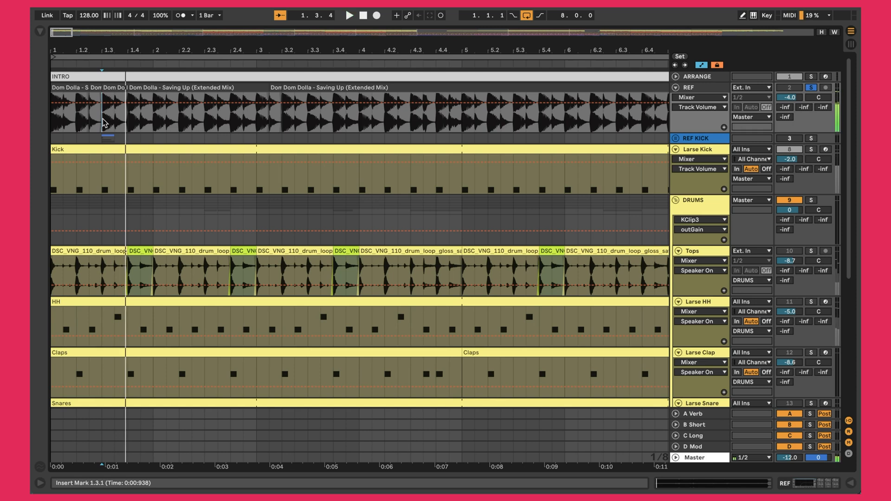
Step: Delete the REF clip segment from 1.3.3 to 1.4.1 and extend the preceding kick clip's end to 1.4.1
{"action": "left_click", "coordinate": [115, 119]}
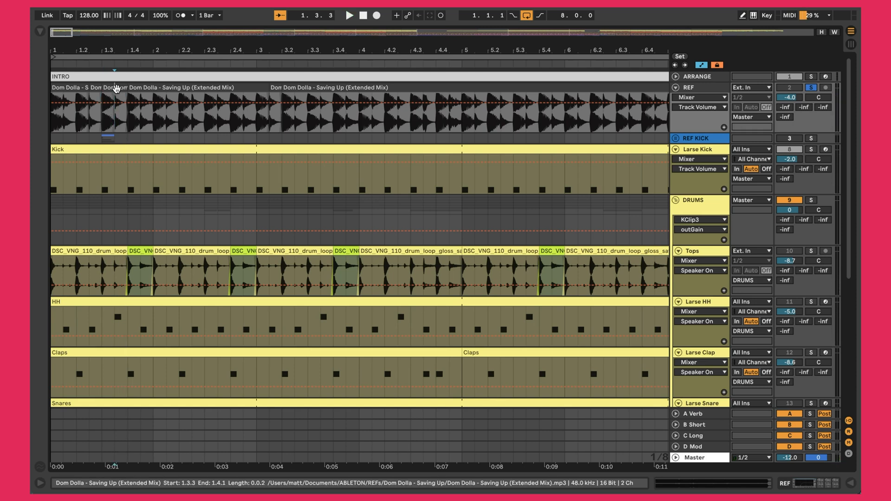
{"action": "left_click", "coordinate": [162, 88]}
{"action": "left_click_drag", "start_coordinate": [122, 89], "coordinate": [102, 86]}
{"action": "key", "text": "space"}
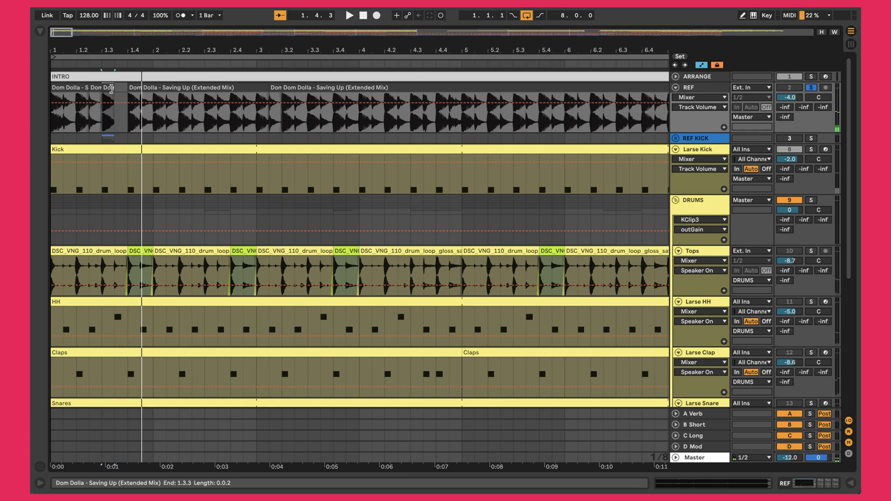
{"action": "left_click_drag", "start_coordinate": [115, 89], "coordinate": [128, 88]}
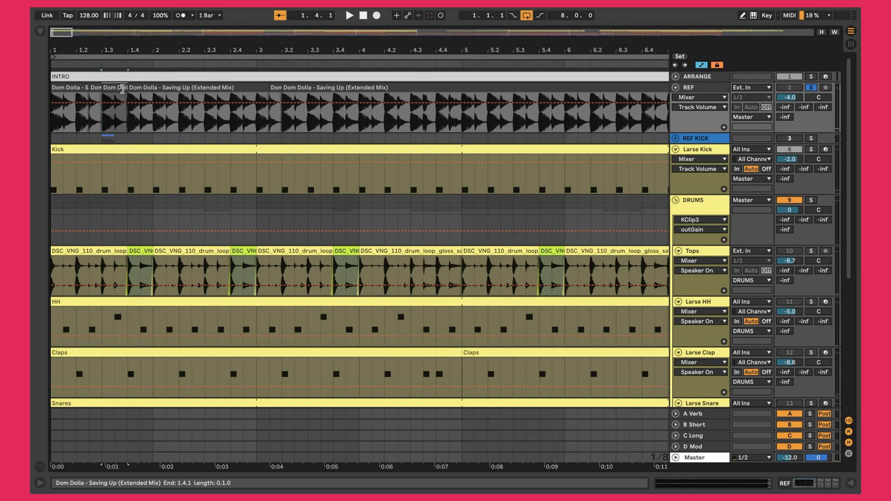
Step: Unfold the REF KICK group and go through its HI, Med and Low layer tracks
{"action": "left_click", "coordinate": [676, 139]}
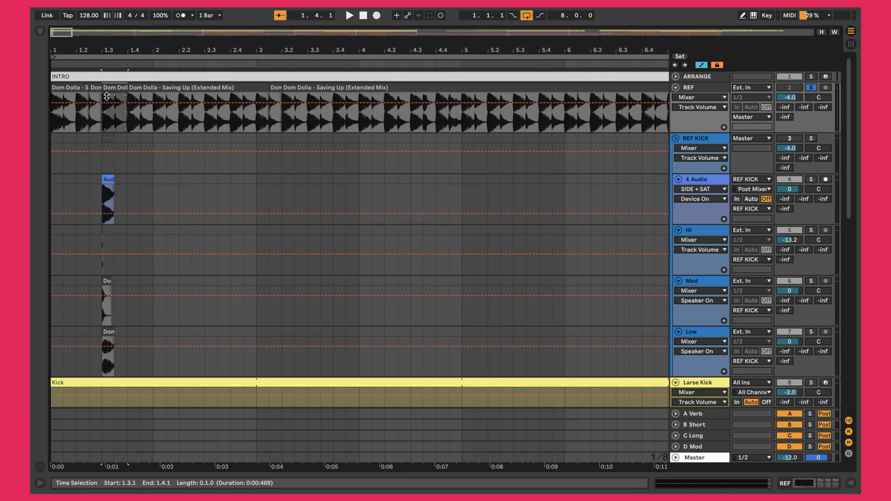
{"action": "scroll", "coordinate": [129, 179], "scroll_direction": "down", "scroll_amount": 2}
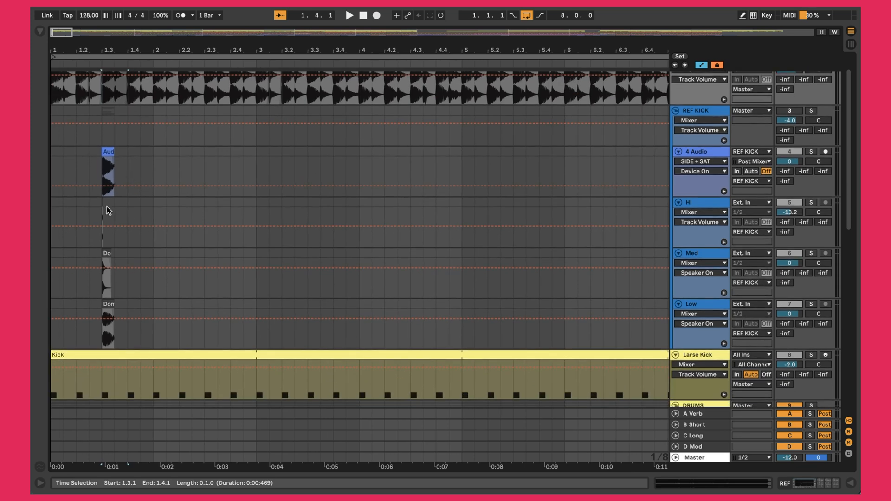
{"action": "scroll", "coordinate": [238, 209], "scroll_direction": "down", "scroll_amount": 2}
{"action": "left_click", "coordinate": [700, 172]}
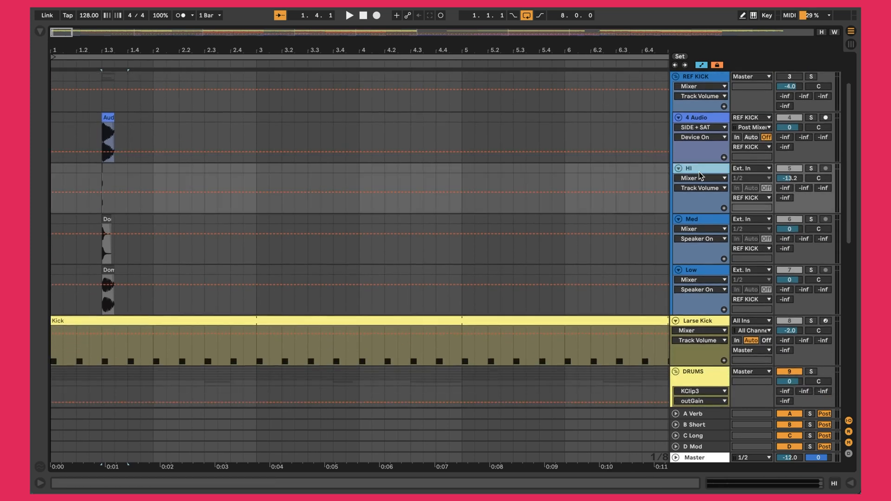
{"action": "left_click", "coordinate": [703, 221]}
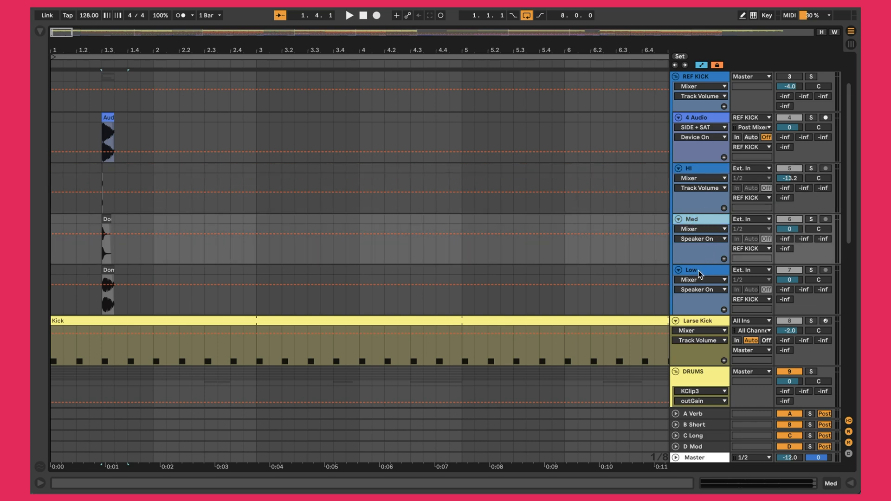
{"action": "left_click", "coordinate": [704, 170]}
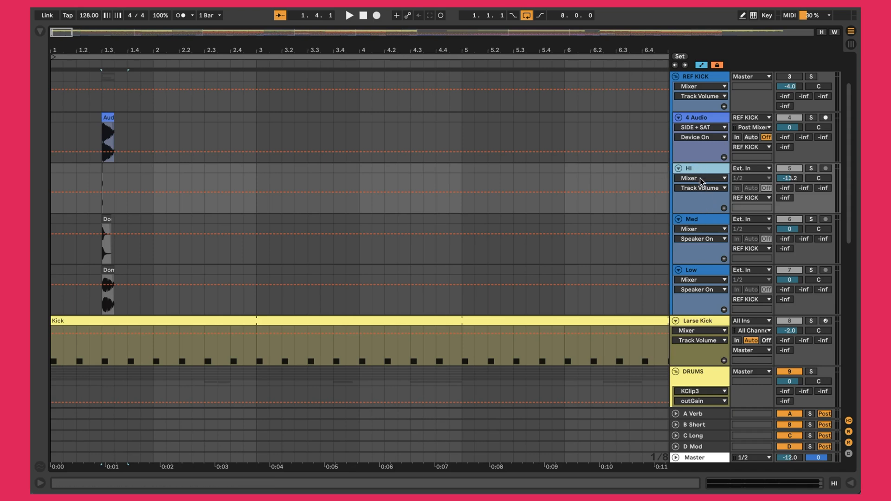
{"action": "left_click", "coordinate": [700, 221]}
{"action": "left_click", "coordinate": [689, 275]}
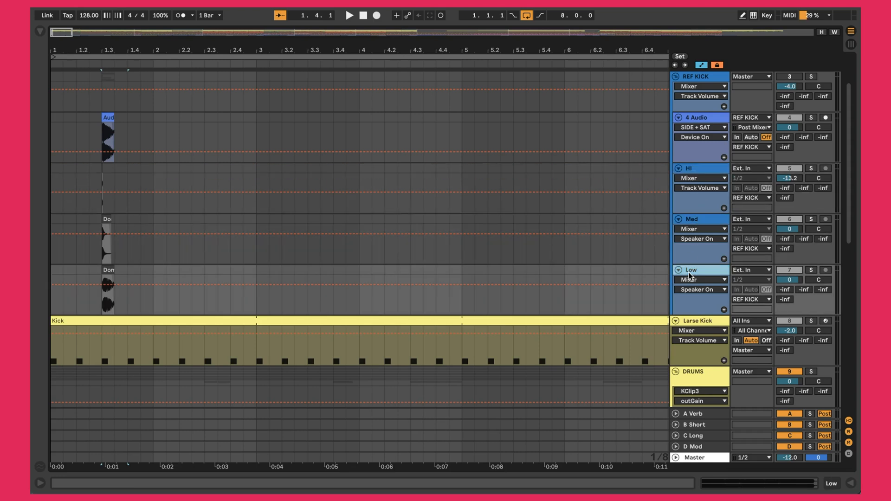
Step: Examine the kick layer clips at beat 1.3 up close and extend the end of the HI clip slightly
{"action": "left_click", "coordinate": [101, 172]}
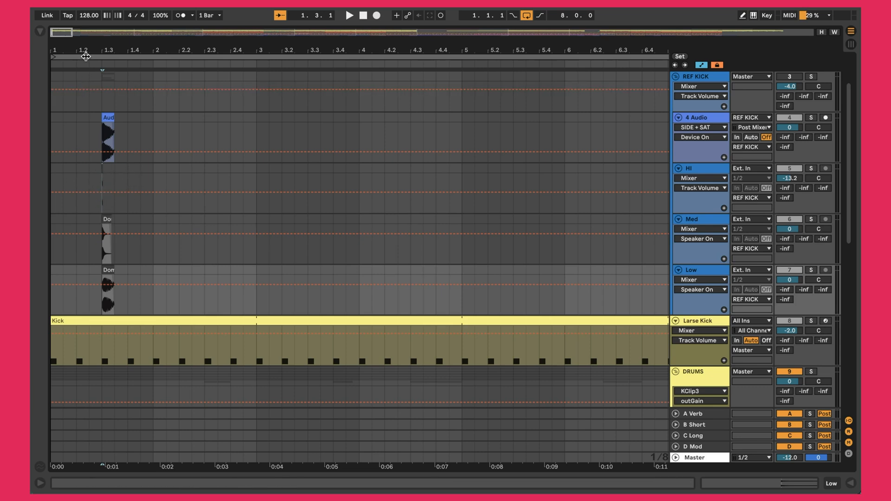
{"action": "left_click_drag", "start_coordinate": [86, 57], "coordinate": [86, 107]}
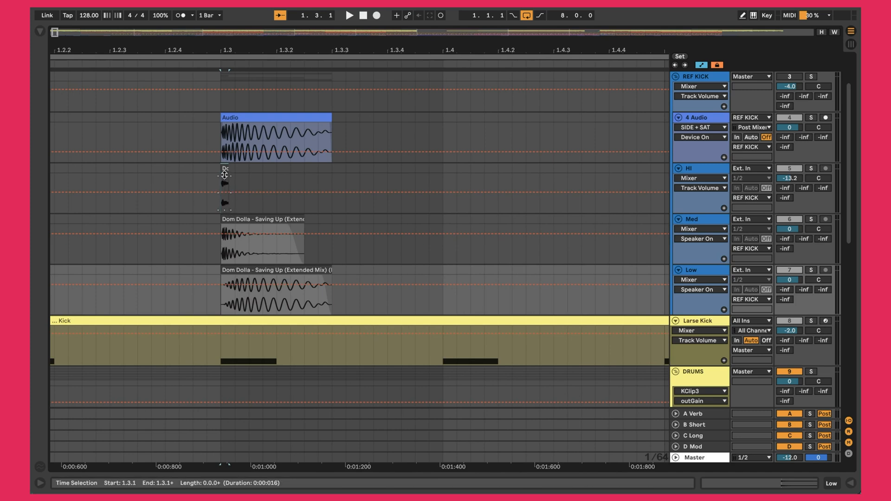
{"action": "left_click", "coordinate": [222, 169]}
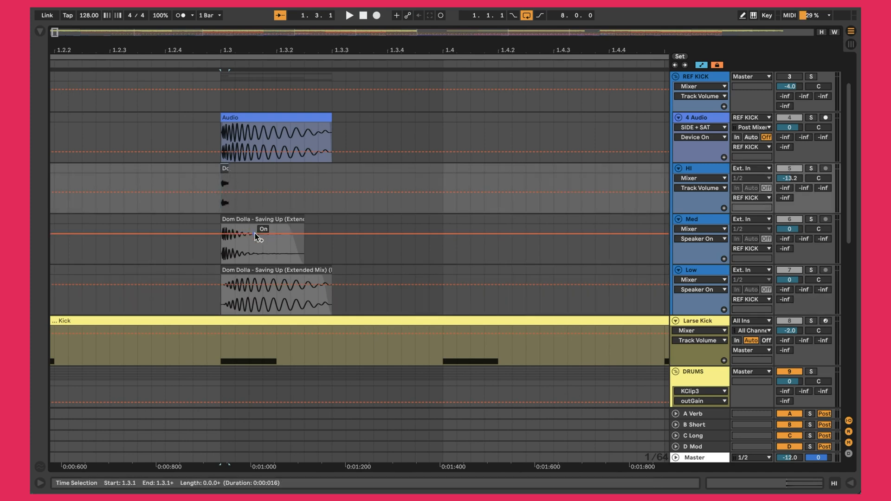
{"action": "mouse_move", "coordinate": [325, 274]}
{"action": "left_mouse_down"}
{"action": "mouse_move", "coordinate": [283, 274]}
{"action": "mouse_move", "coordinate": [331, 275]}
{"action": "left_mouse_up"}
{"action": "mouse_move", "coordinate": [301, 222]}
{"action": "left_mouse_down"}
{"action": "mouse_move", "coordinate": [286, 219]}
{"action": "mouse_move", "coordinate": [297, 219]}
{"action": "left_mouse_up"}
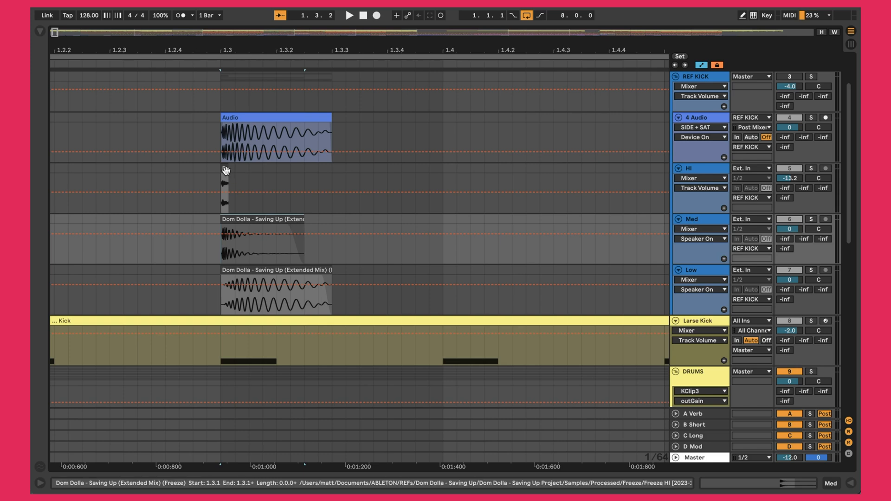
{"action": "mouse_move", "coordinate": [225, 170]}
{"action": "left_mouse_down"}
{"action": "mouse_move", "coordinate": [318, 177]}
{"action": "mouse_move", "coordinate": [235, 179]}
{"action": "left_mouse_up"}
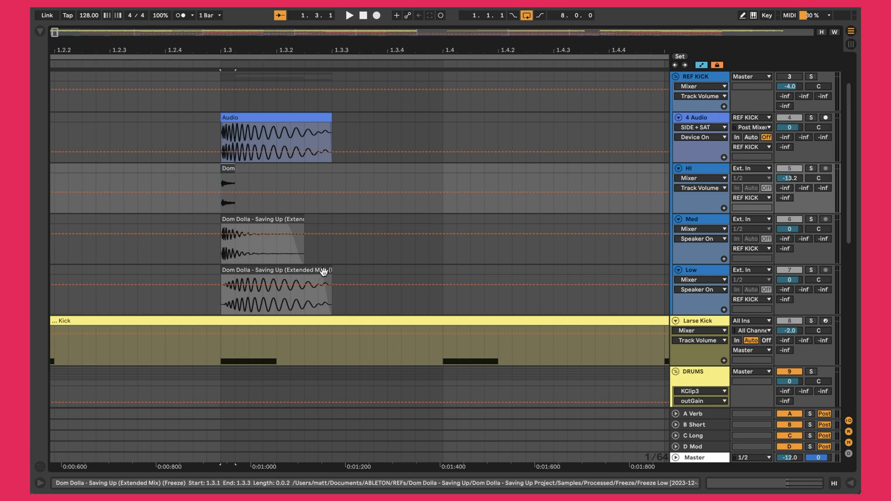
Step: Start playback and turn off solo on the REF track
{"action": "scroll", "coordinate": [337, 261], "scroll_direction": "down", "scroll_amount": 3}
{"action": "scroll", "coordinate": [337, 260], "scroll_direction": "up", "scroll_amount": 1}
{"action": "key", "text": "space"}
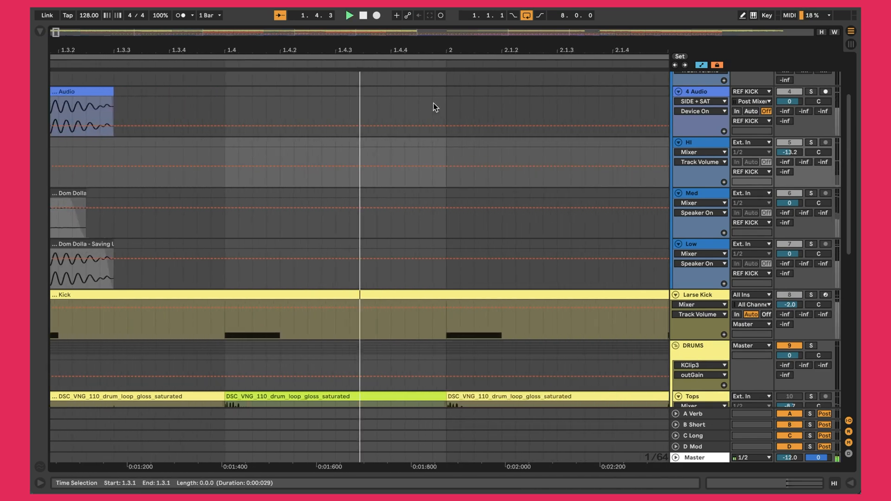
{"action": "left_click_drag", "start_coordinate": [413, 51], "coordinate": [413, 10]}
{"action": "scroll", "coordinate": [174, 143], "scroll_direction": "up", "scroll_amount": 6}
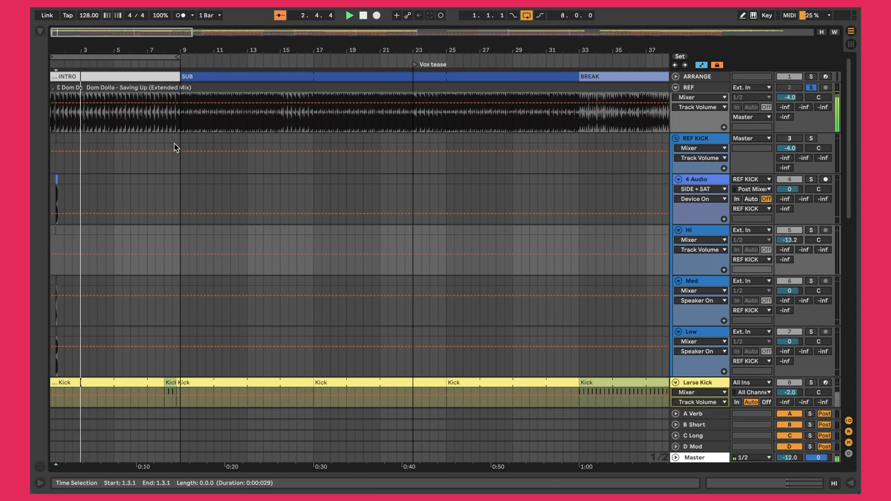
{"action": "left_click", "coordinate": [810, 87]}
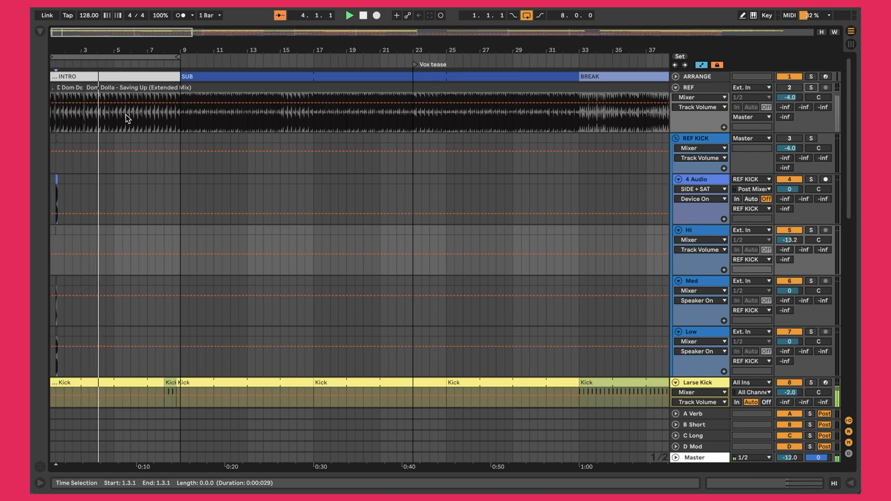
Step: Open the device chain of the Larse Kick track to show its Drum Rack
{"action": "left_click_drag", "start_coordinate": [65, 51], "coordinate": [72, 88]}
{"action": "scroll", "coordinate": [118, 190], "scroll_direction": "left", "scroll_amount": 1}
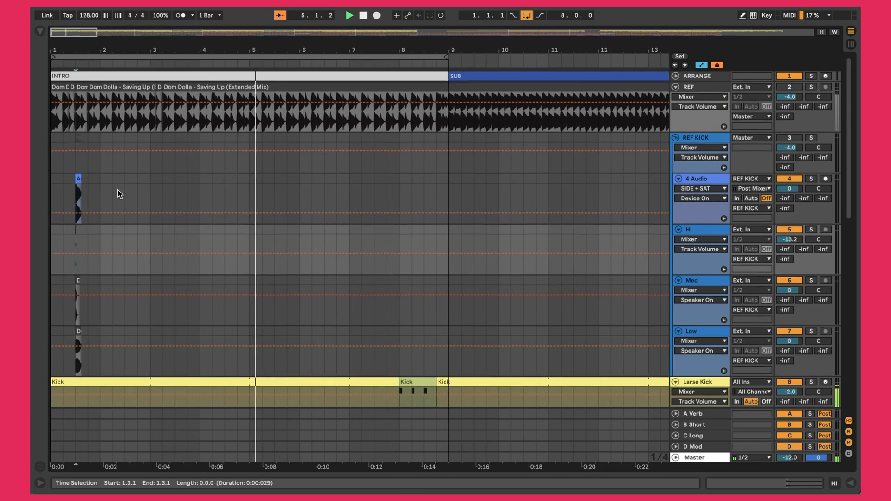
{"action": "scroll", "coordinate": [118, 189], "scroll_direction": "down", "scroll_amount": 5}
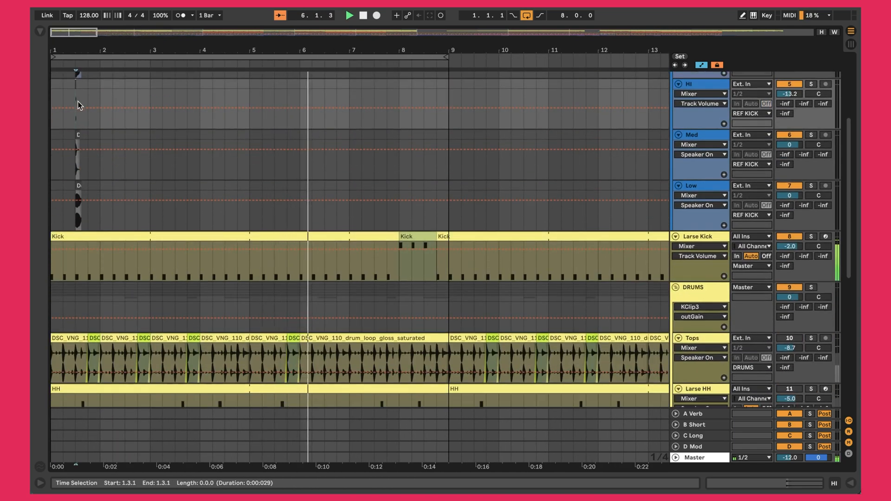
{"action": "left_click", "coordinate": [715, 239]}
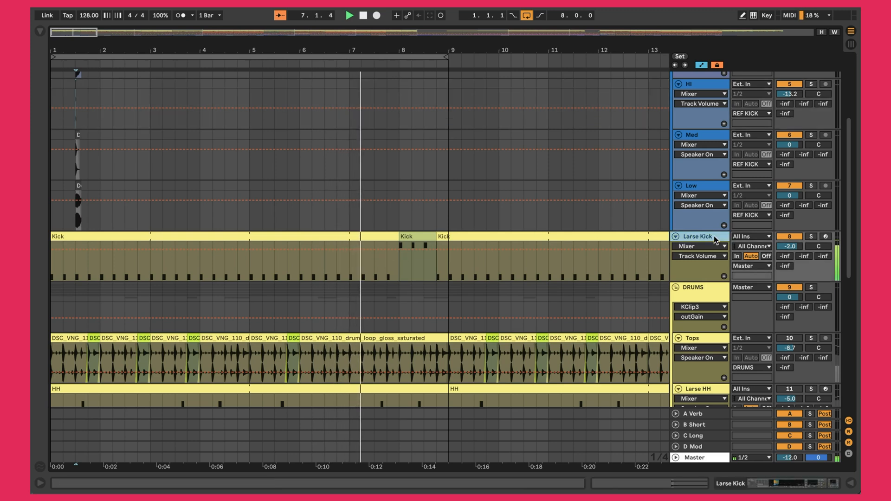
{"action": "double_click", "coordinate": [715, 239]}
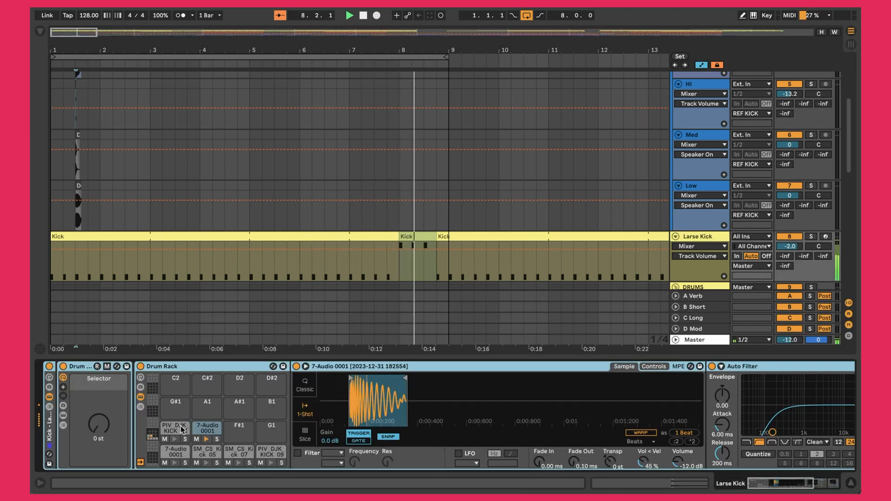
Step: Review the Larse Kick device chain through to its Saturator and select the first two Kick clips in turn
{"action": "scroll", "coordinate": [484, 416], "scroll_direction": "right", "scroll_amount": 5}
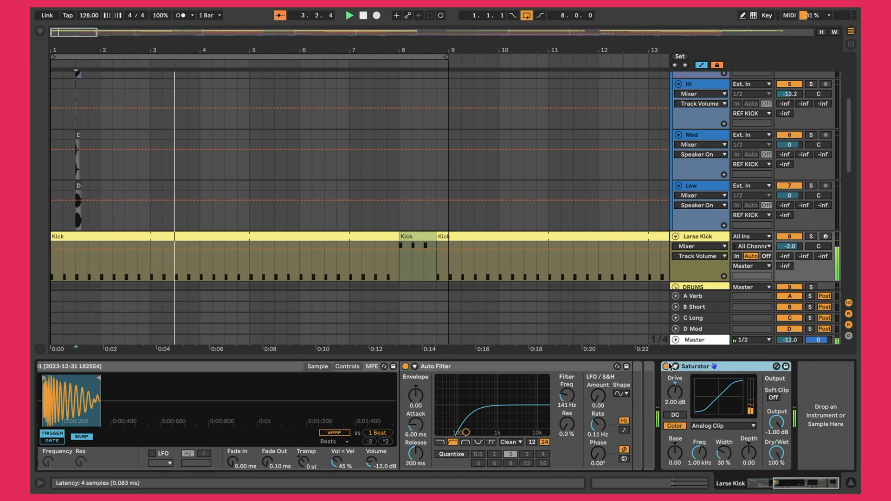
{"action": "left_click", "coordinate": [412, 236]}
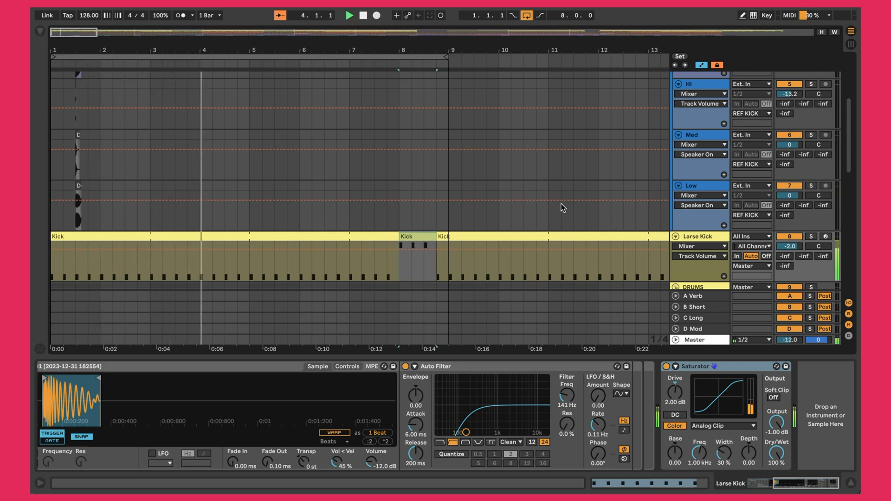
{"action": "scroll", "coordinate": [561, 207], "scroll_direction": "up", "scroll_amount": 2}
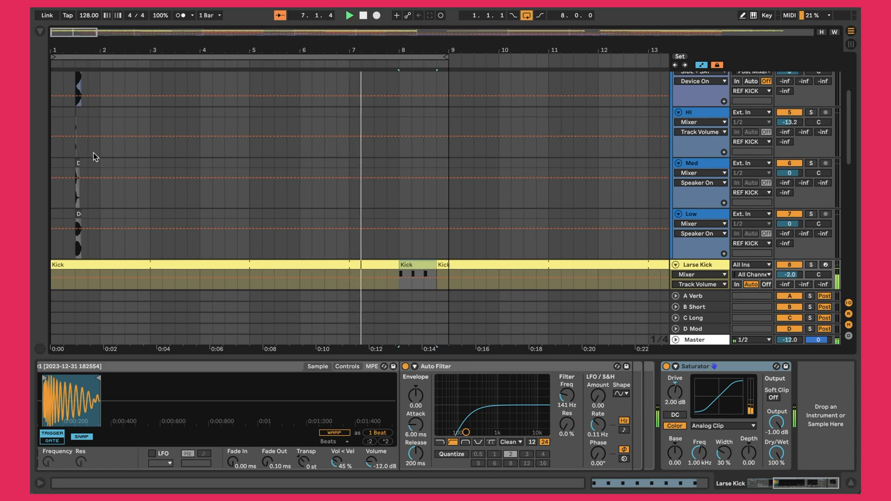
{"action": "scroll", "coordinate": [261, 159], "scroll_direction": "down", "scroll_amount": 6}
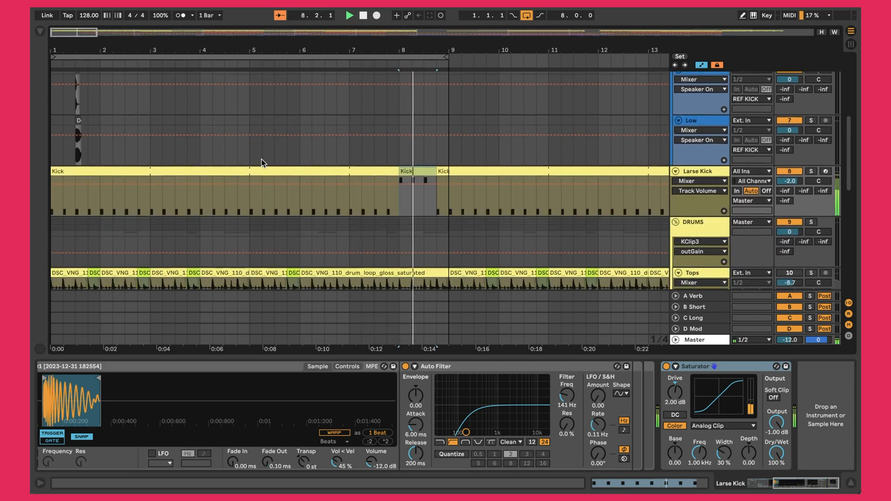
{"action": "scroll", "coordinate": [261, 159], "scroll_direction": "down", "scroll_amount": 1}
{"action": "left_click", "coordinate": [132, 168]}
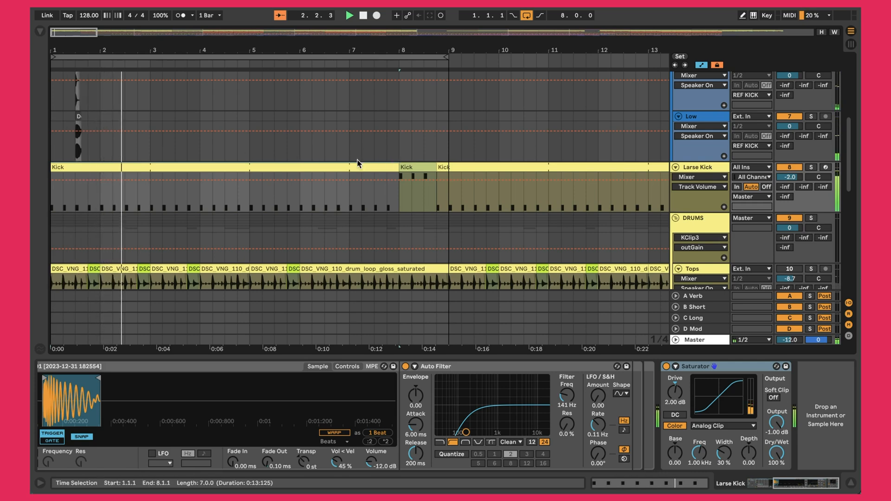
Step: Solo and unsolo the REF track repeatedly during playback to compare the reference song with the Larse Kick
{"action": "scroll", "coordinate": [358, 166], "scroll_direction": "up", "scroll_amount": 14}
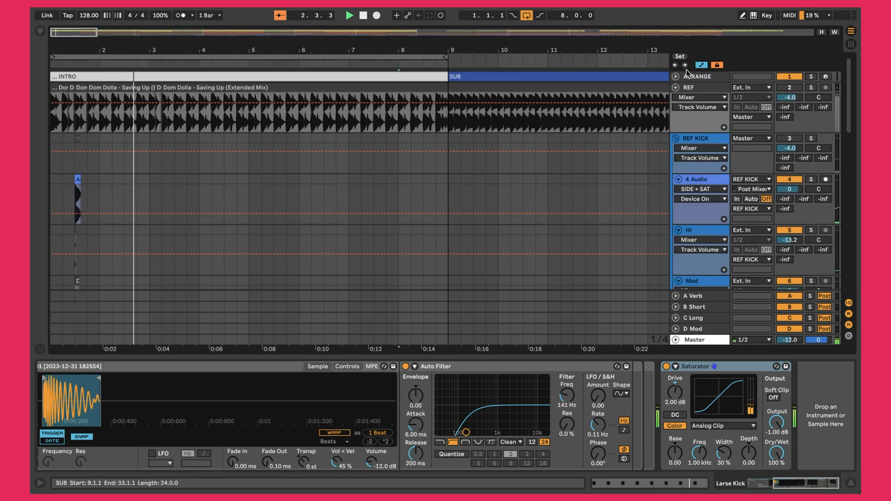
{"action": "left_click", "coordinate": [722, 88]}
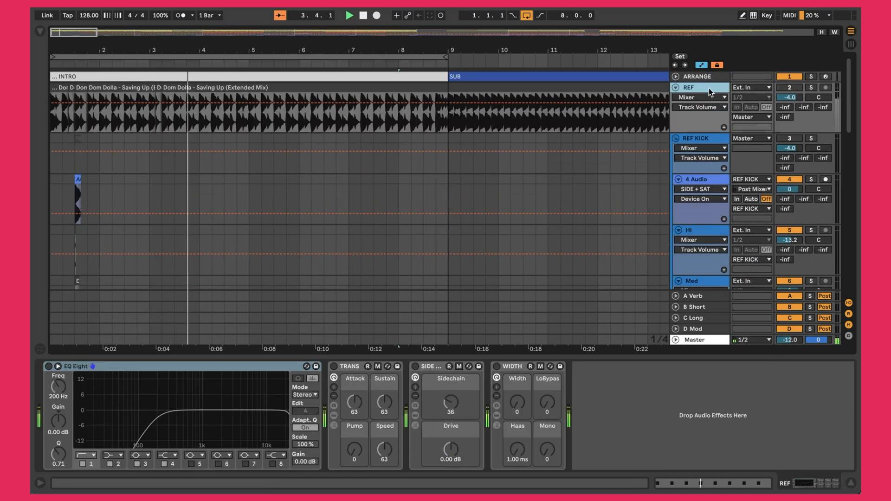
{"action": "left_click", "coordinate": [808, 89]}
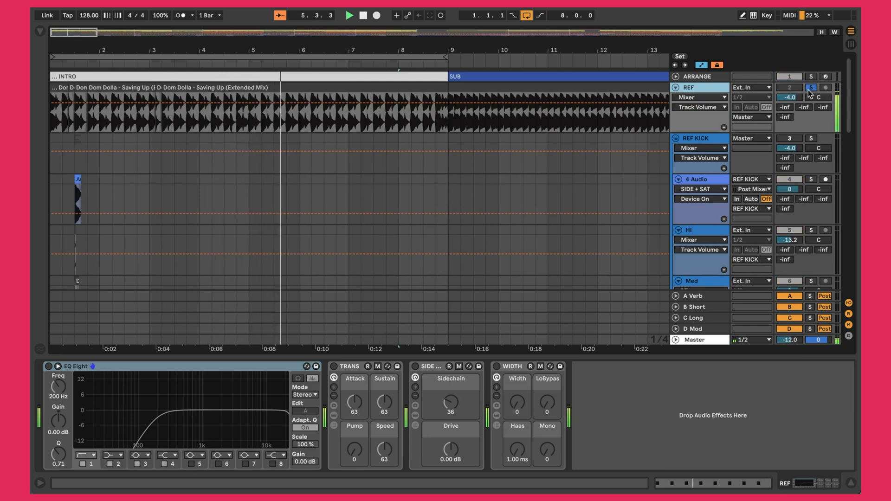
{"action": "key", "text": "s"}
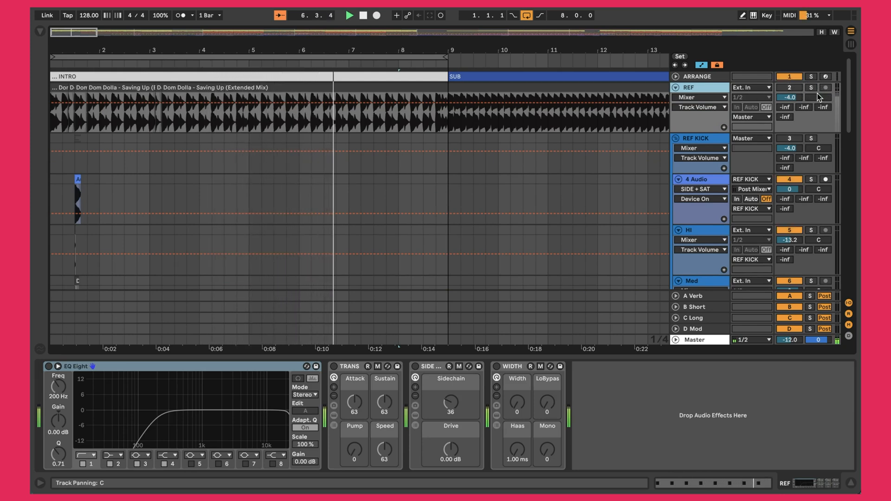
{"action": "scroll", "coordinate": [493, 199], "scroll_direction": "down", "scroll_amount": 6}
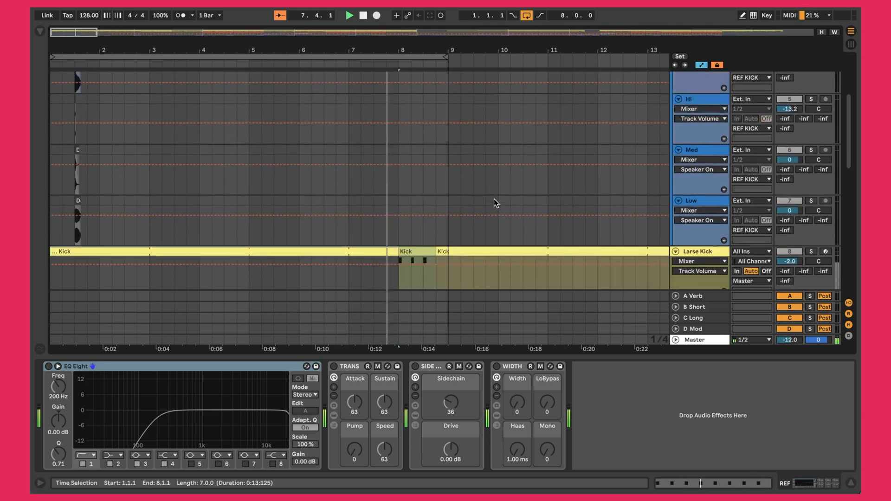
{"action": "key", "text": "s"}
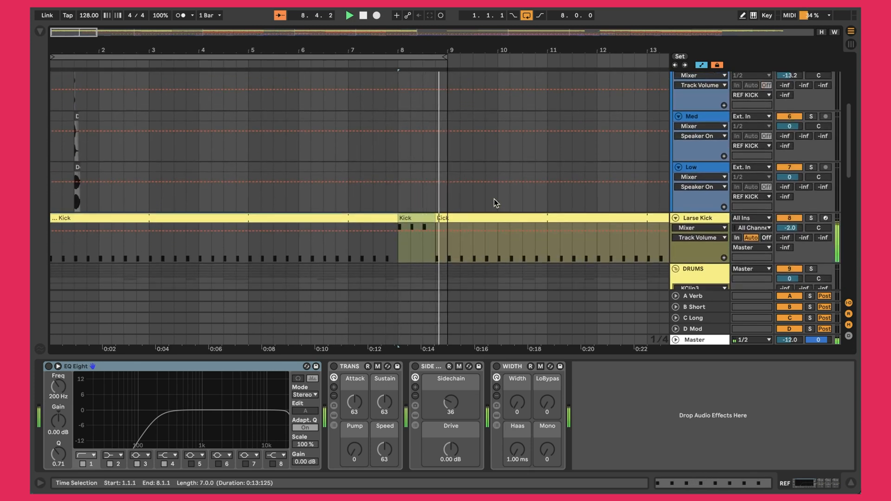
{"action": "key", "text": "s"}
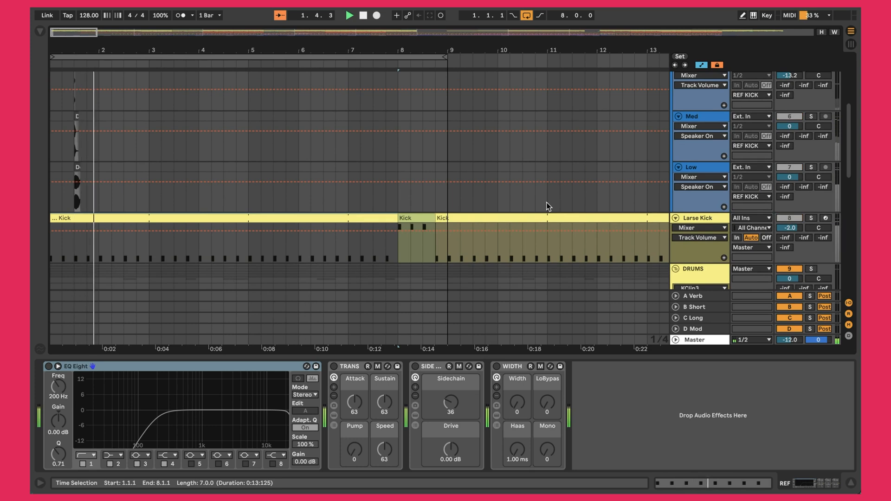
{"action": "key", "text": "s"}
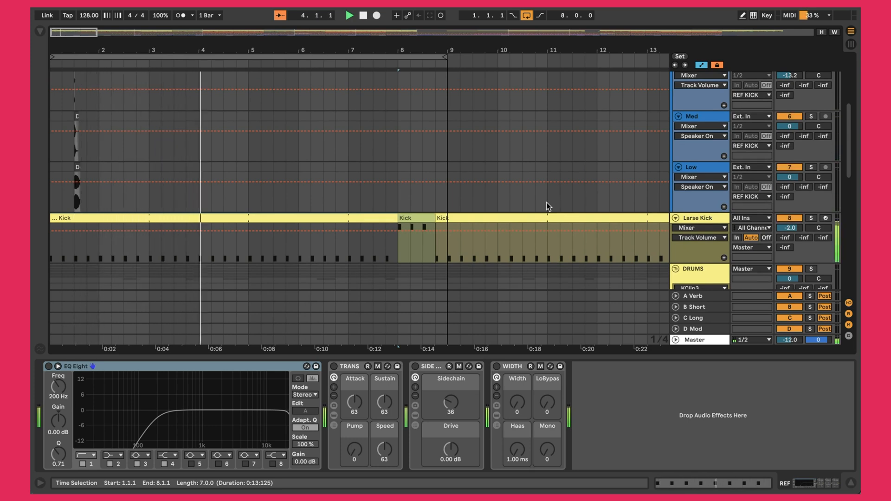
{"action": "key", "text": "s"}
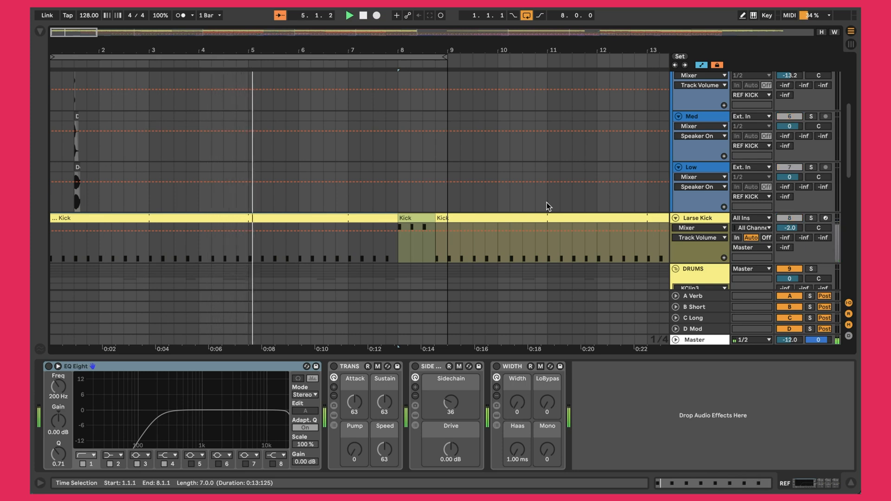
Step: Show the Larse Kick track's devices again and turn on the Tops drum loop track in the DRUMS group
{"action": "scroll", "coordinate": [547, 203], "scroll_direction": "down", "scroll_amount": 3}
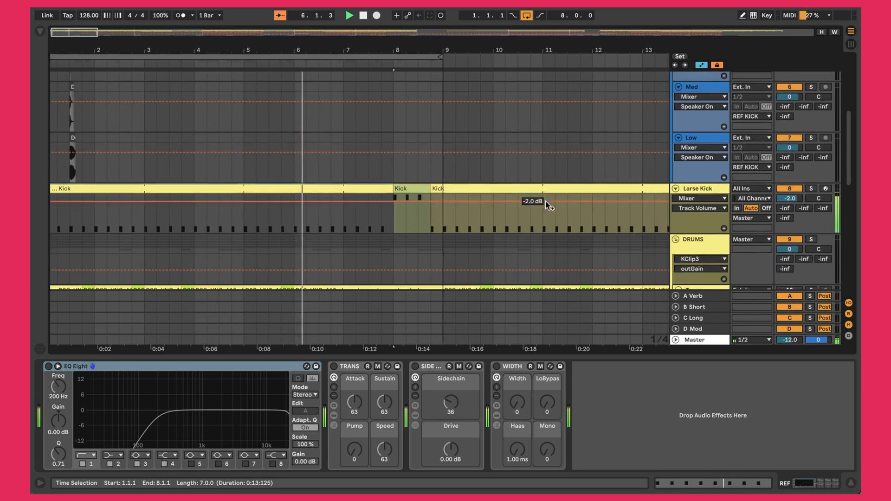
{"action": "left_click", "coordinate": [692, 159]}
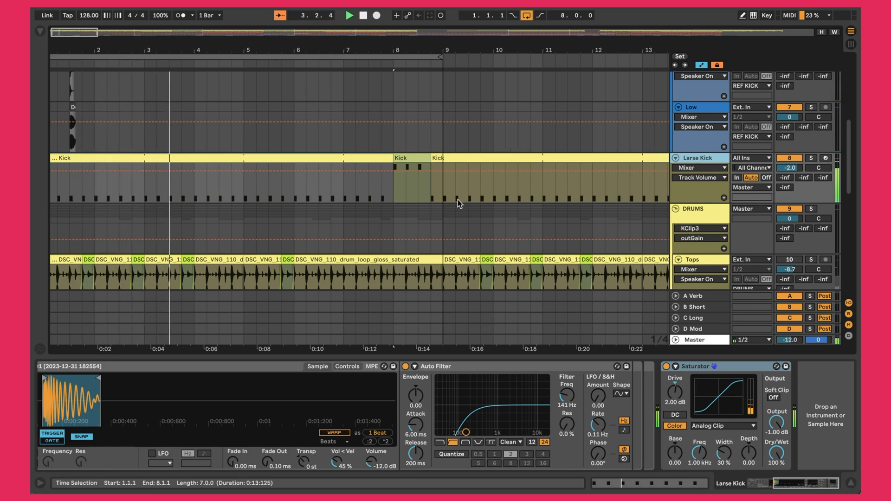
{"action": "scroll", "coordinate": [458, 202], "scroll_direction": "down", "scroll_amount": 5}
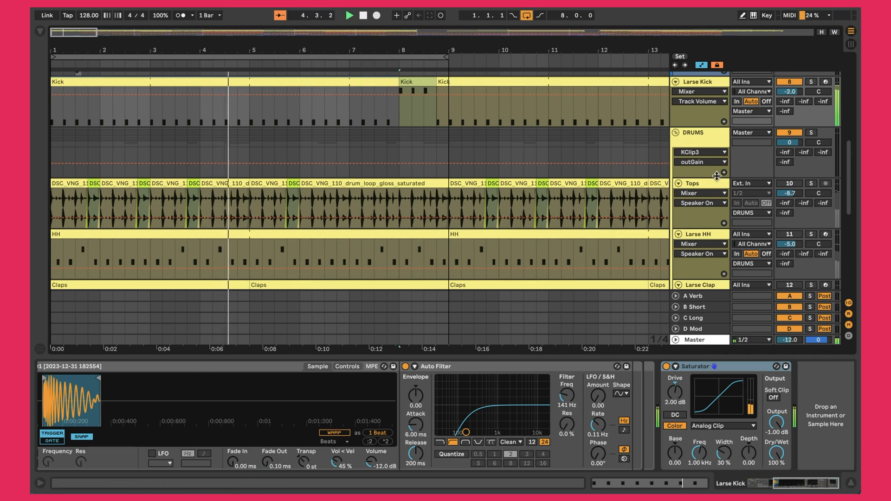
{"action": "left_click", "coordinate": [789, 184]}
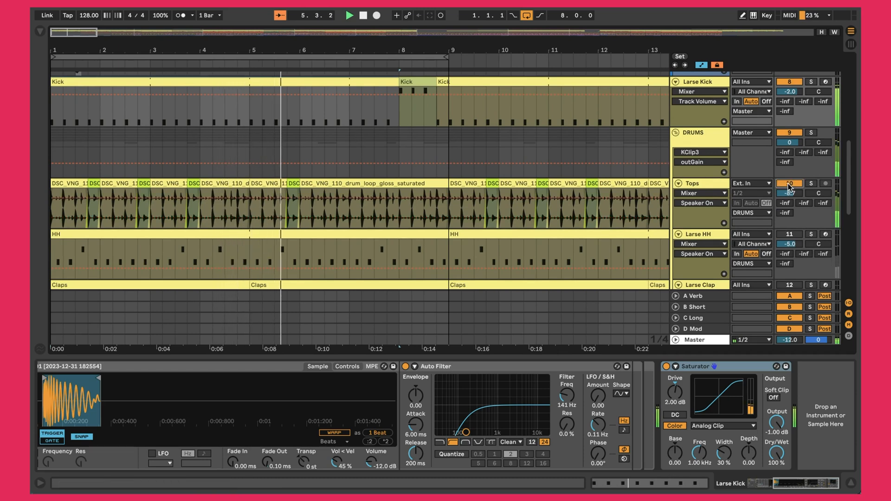
{"action": "scroll", "coordinate": [427, 194], "scroll_direction": "down", "scroll_amount": 2}
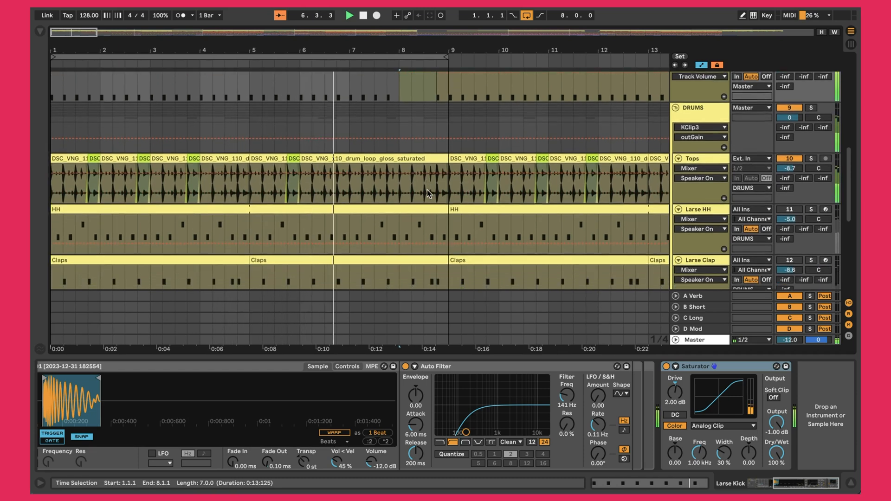
{"action": "scroll", "coordinate": [427, 194], "scroll_direction": "down", "scroll_amount": 1}
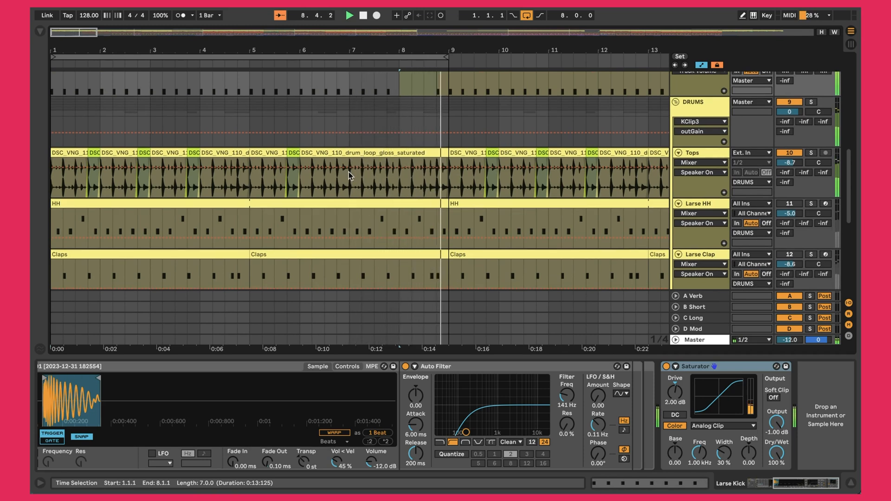
Step: Go through the sliced drum loop clips on the Tops track, and examine its sidechain rack and EQ Eight
{"action": "scroll", "coordinate": [349, 171], "scroll_direction": "up", "scroll_amount": 1}
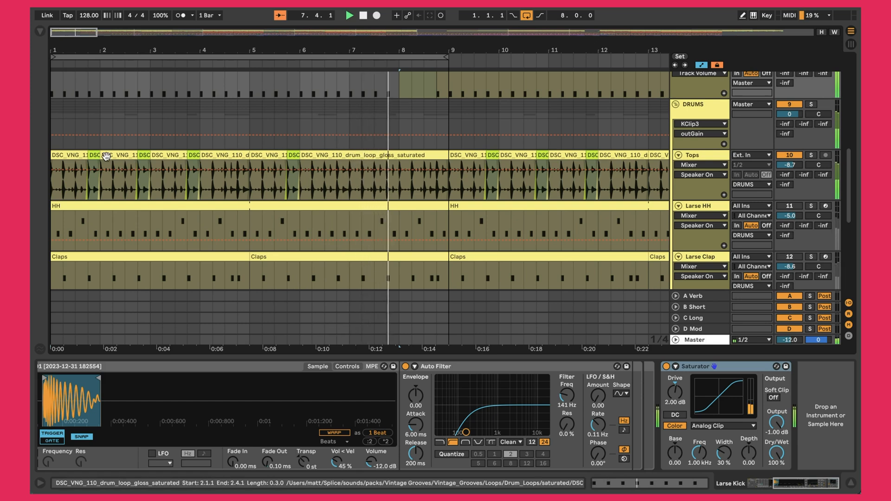
{"action": "left_click", "coordinate": [132, 155]}
{"action": "left_click", "coordinate": [145, 154]}
{"action": "left_click", "coordinate": [203, 155]}
{"action": "left_click", "coordinate": [194, 155]}
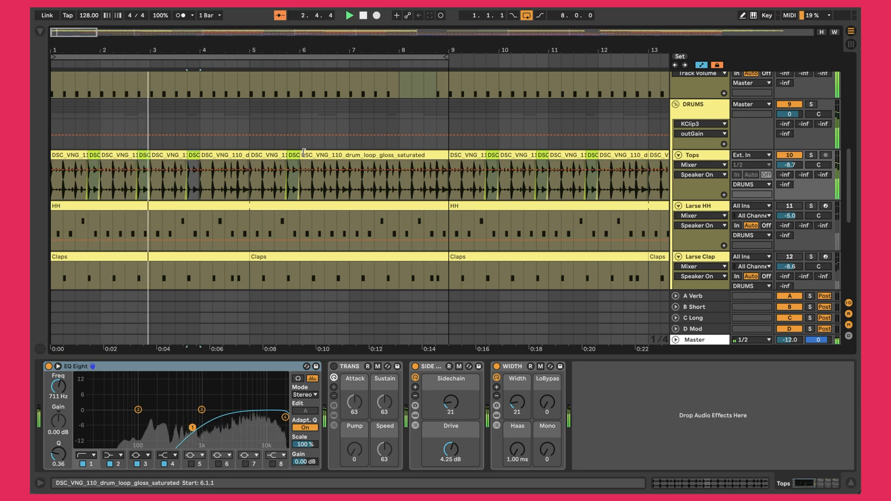
{"action": "left_click", "coordinate": [357, 157]}
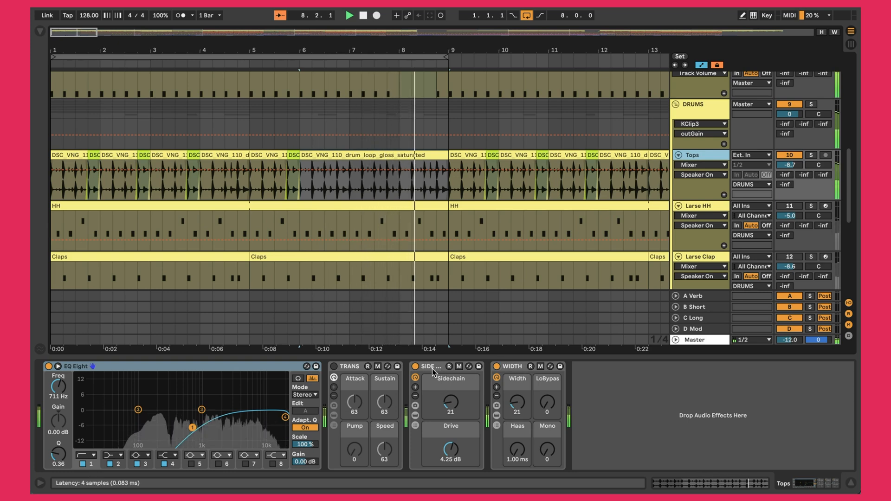
{"action": "left_click", "coordinate": [451, 403]}
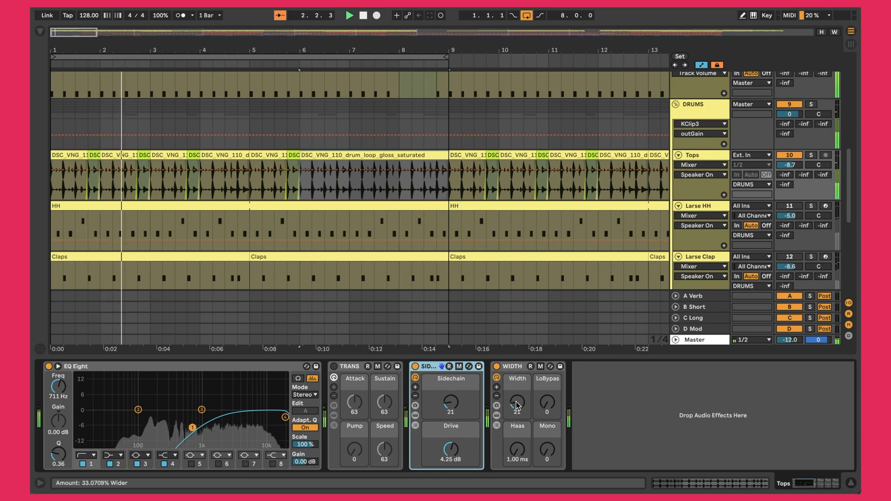
{"action": "left_click", "coordinate": [252, 373]}
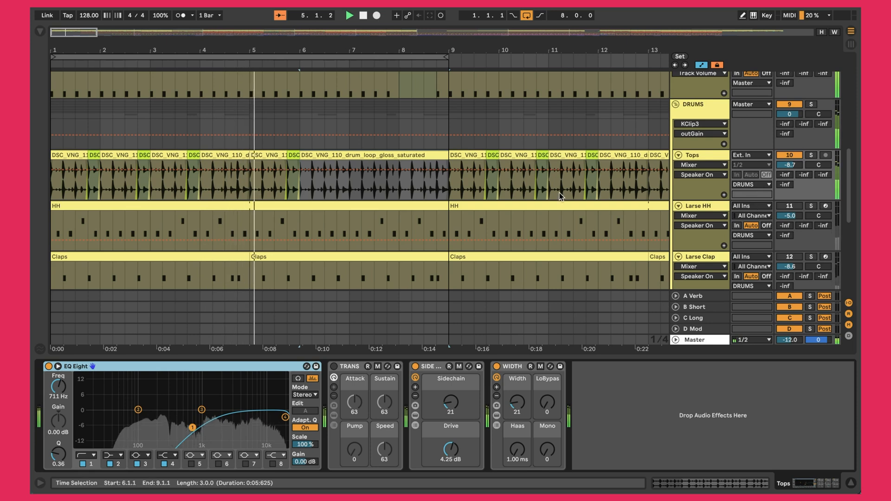
Step: Turn on the Larse HH track and examine the closed hat notes in its HH clip
{"action": "scroll", "coordinate": [786, 189], "scroll_direction": "down", "scroll_amount": 1}
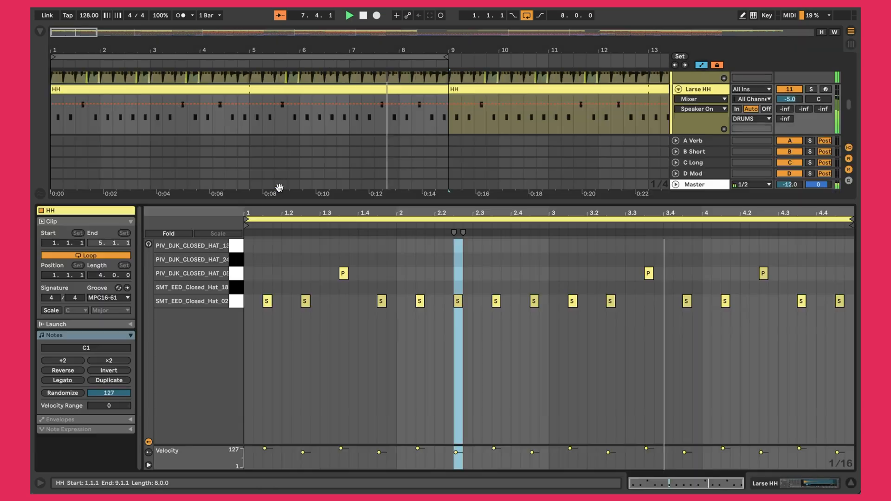
{"action": "left_click", "coordinate": [279, 199]}
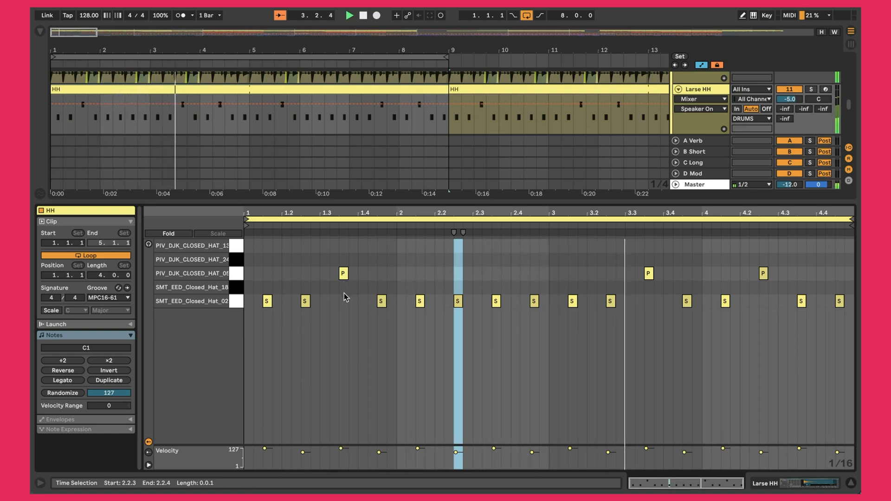
{"action": "left_click", "coordinate": [344, 276]}
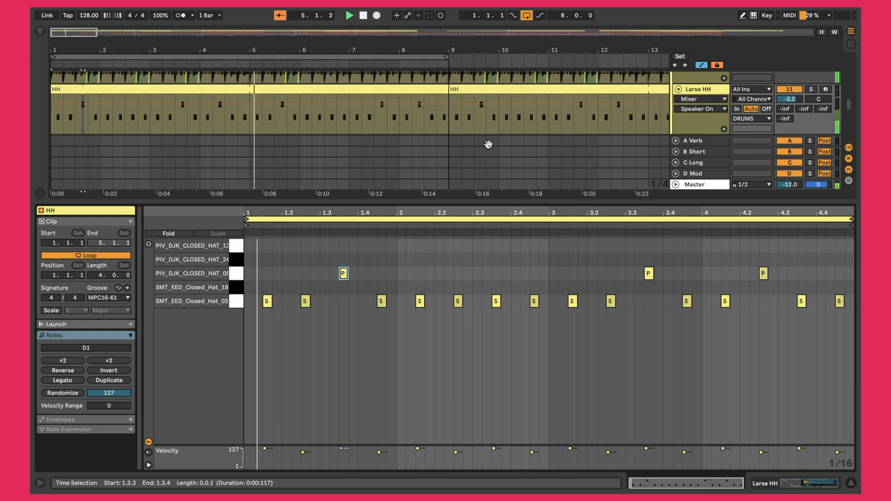
{"action": "key", "text": "ctrl+alt+l"}
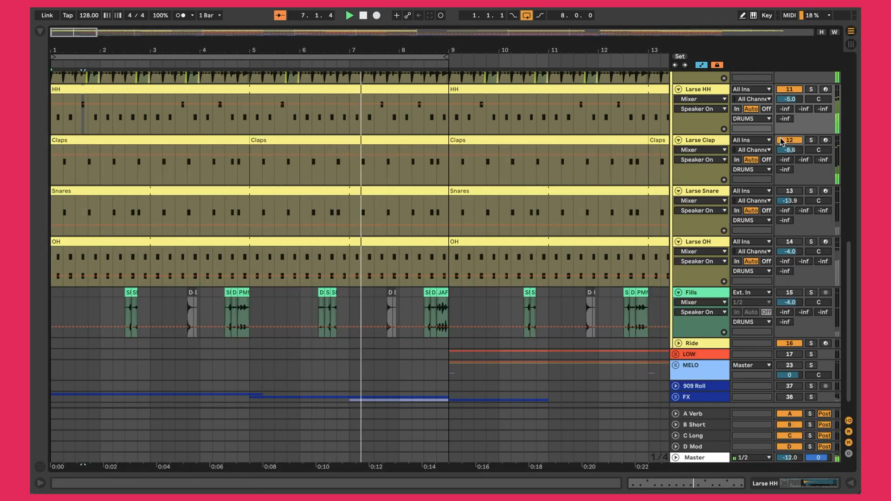
Step: Show the Larse HH track's Drum Rack, and turn on the Larse Clap track with its own devices shown
{"action": "double_click", "coordinate": [714, 90]}
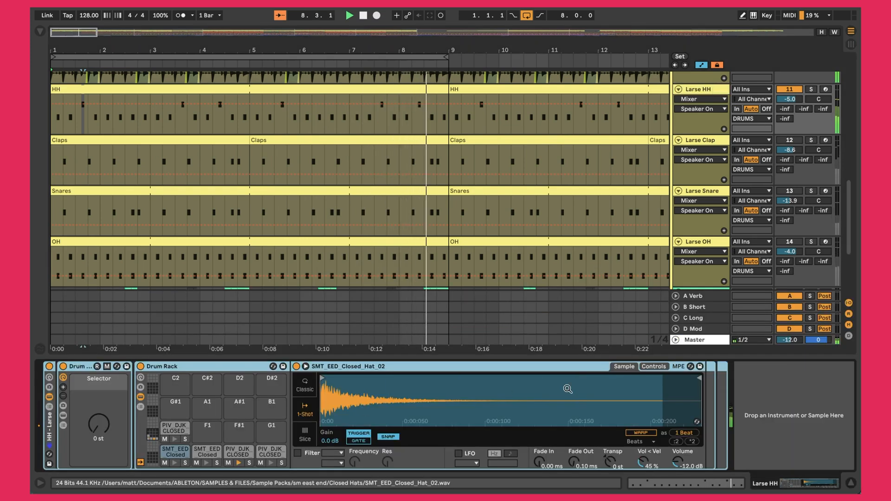
{"action": "left_click", "coordinate": [706, 91]}
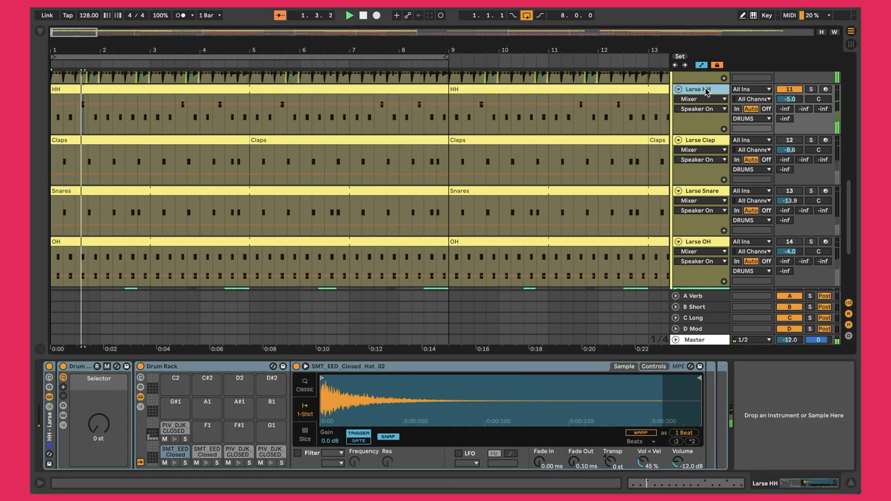
{"action": "left_click", "coordinate": [699, 140]}
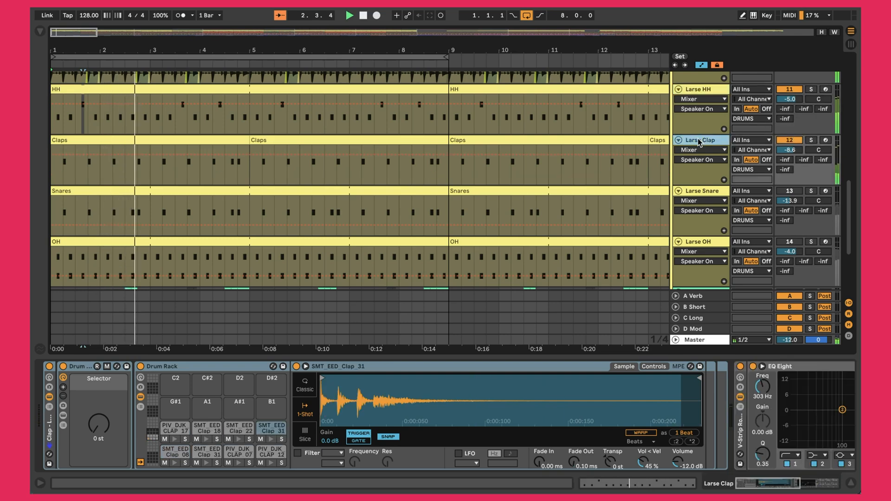
Step: Examine the note pattern of the Claps clip and return to the Larse Clap track's Drum Rack
{"action": "double_click", "coordinate": [200, 139]}
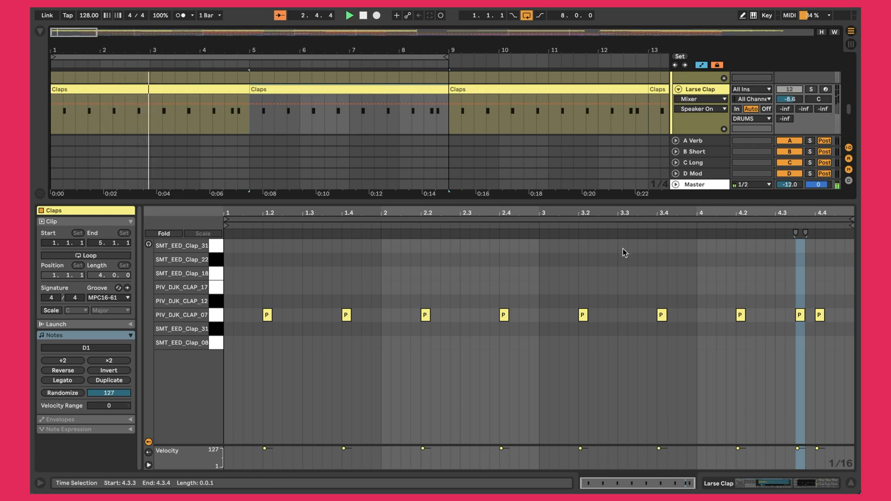
{"action": "key", "text": "super+alt+l"}
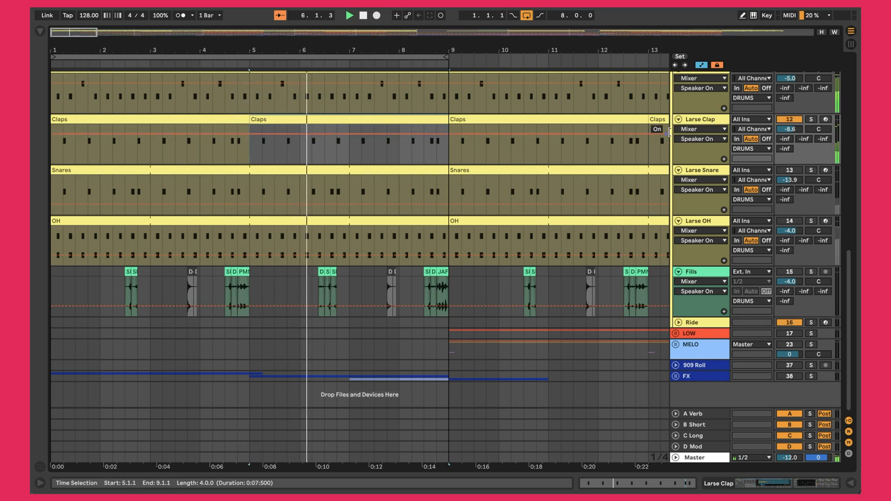
{"action": "left_click", "coordinate": [699, 122]}
{"action": "double_click", "coordinate": [700, 122]}
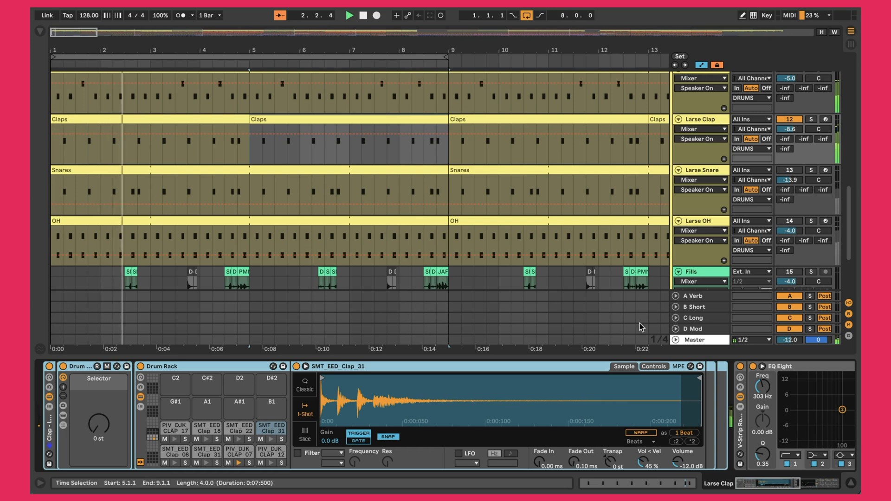
Step: Examine the Larse Clap track's EQ Eight and its transient, sidechain and width racks
{"action": "scroll", "coordinate": [604, 408], "scroll_direction": "right", "scroll_amount": 5}
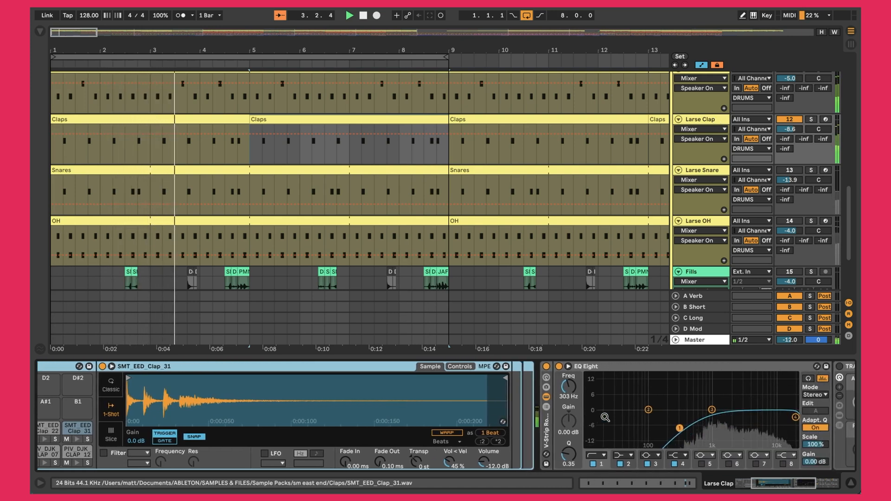
{"action": "scroll", "coordinate": [605, 418], "scroll_direction": "right", "scroll_amount": 5}
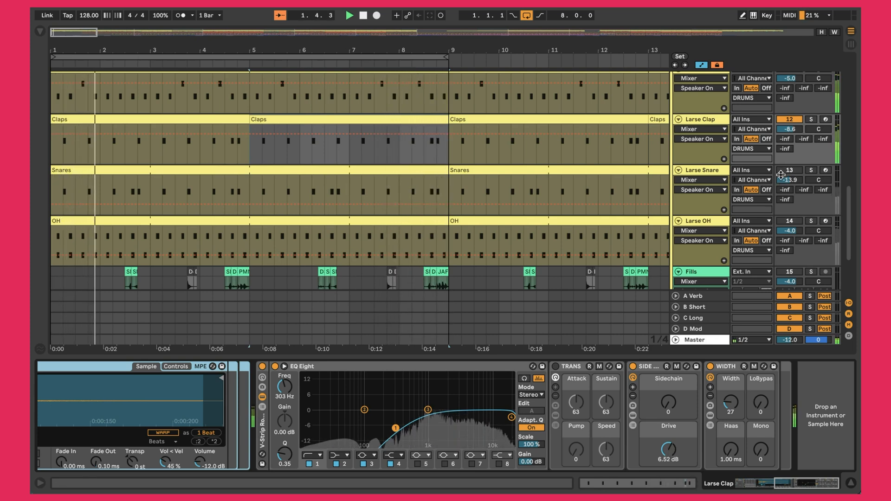
Step: Turn on the Larse Snare track, and examine the Snares clip's notes and the track's sample, EQ Eight and effect racks
{"action": "double_click", "coordinate": [191, 170]}
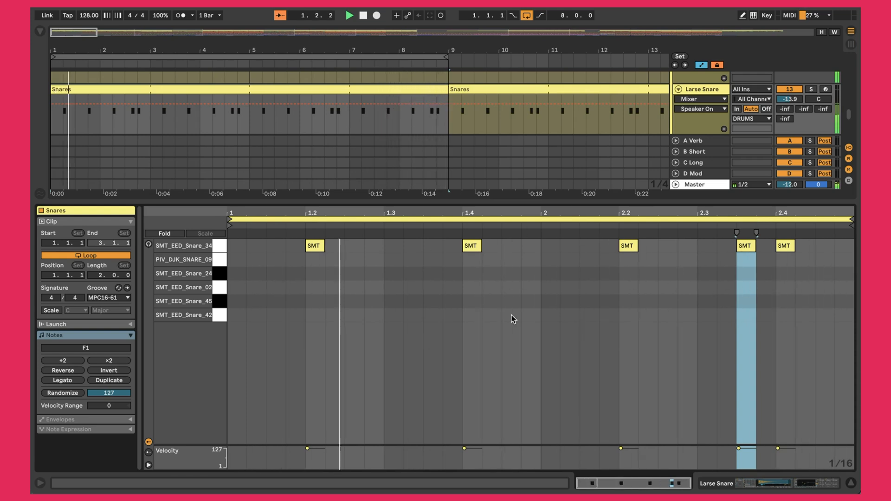
{"action": "double_click", "coordinate": [688, 90]}
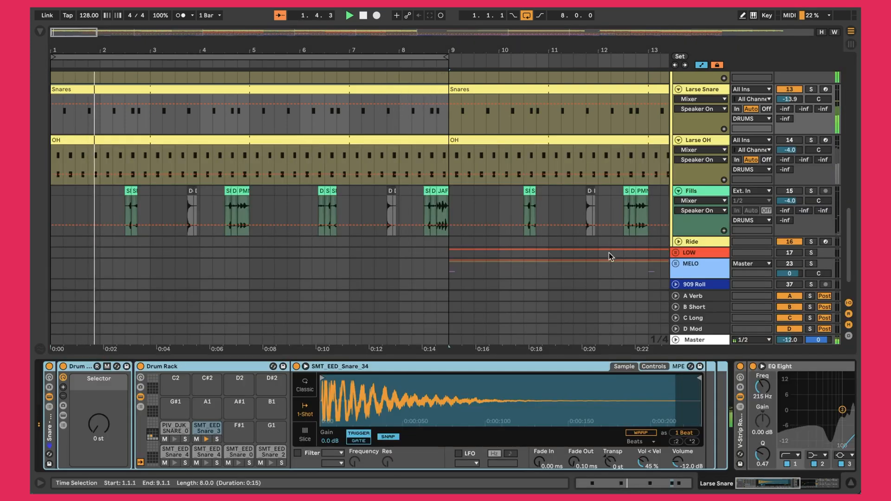
{"action": "scroll", "coordinate": [522, 407], "scroll_direction": "right", "scroll_amount": 10}
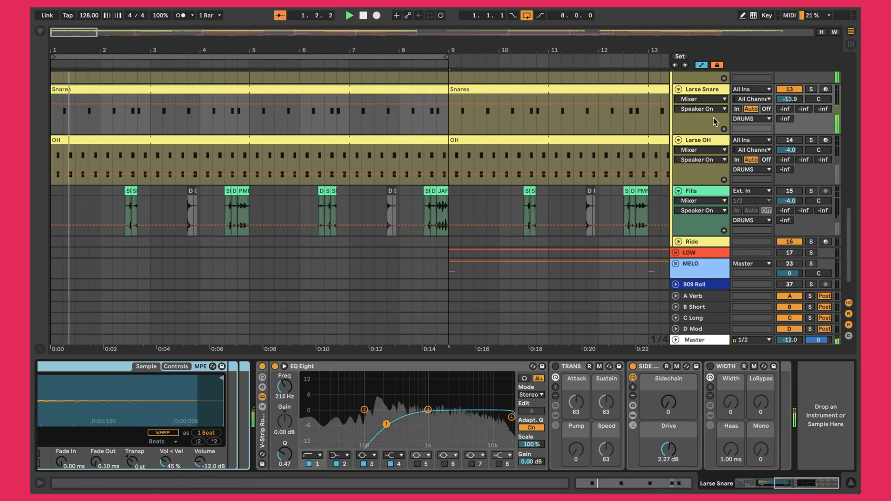
Step: Turn on the Larse OH track, look through the OH clip's notes and show the track's Drum Rack
{"action": "left_click", "coordinate": [790, 140]}
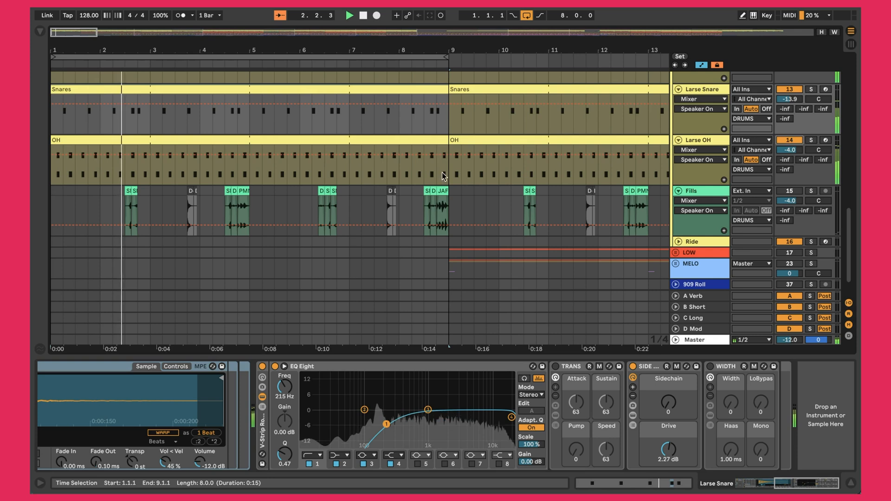
{"action": "double_click", "coordinate": [329, 140]}
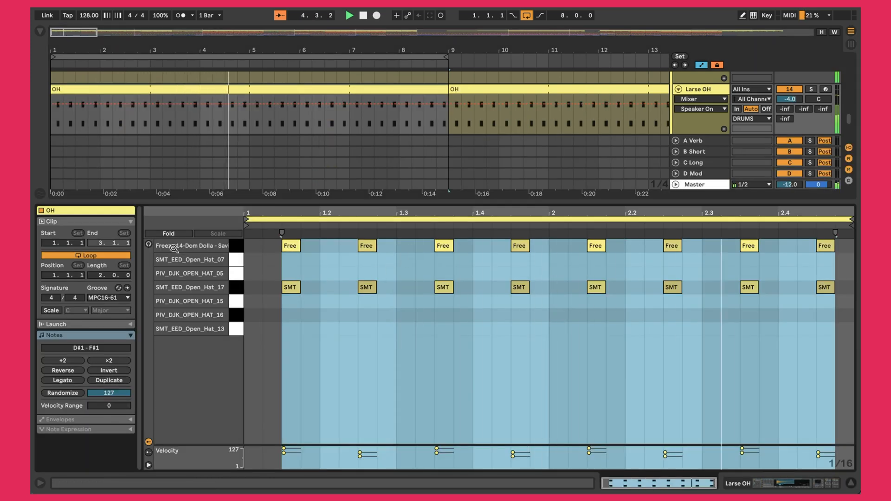
{"action": "key", "text": "shift+Tab"}
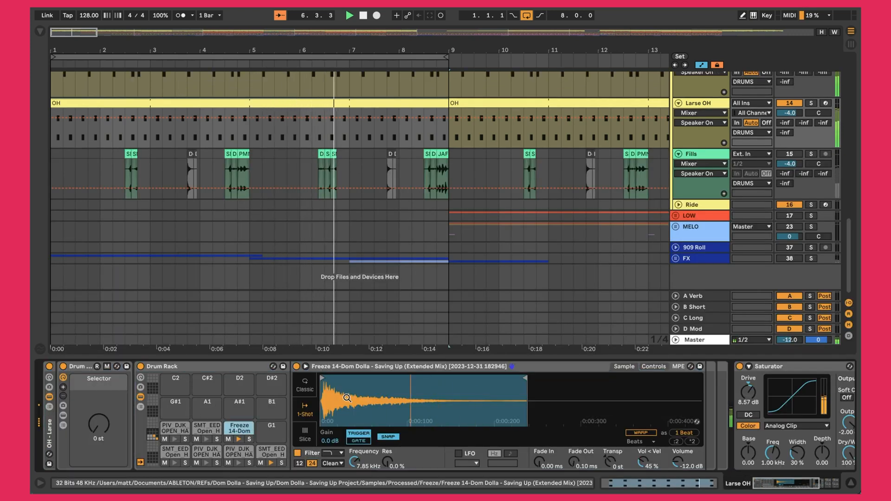
Step: Solo the REF track, locate its open hat at 1.2.3 up close, and unsolo the track again
{"action": "scroll", "coordinate": [391, 194], "scroll_direction": "up", "scroll_amount": 15}
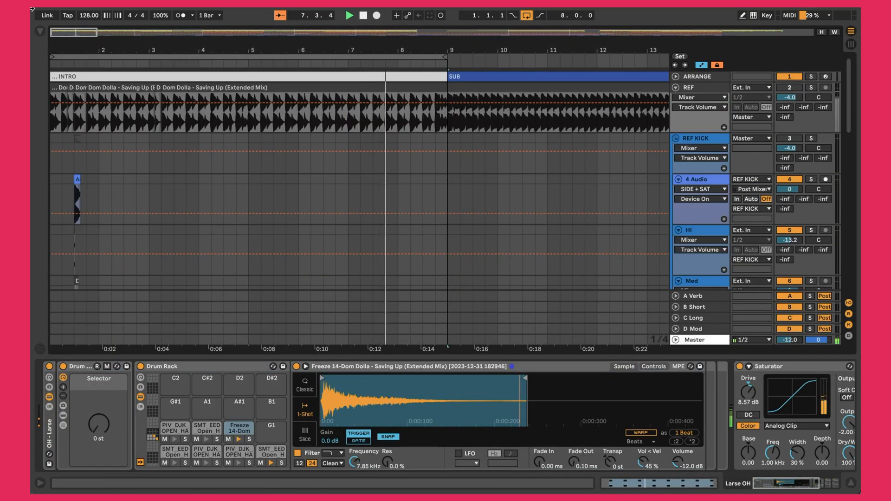
{"action": "key", "text": "s"}
{"action": "left_click_drag", "start_coordinate": [58, 45], "coordinate": [96, 116]}
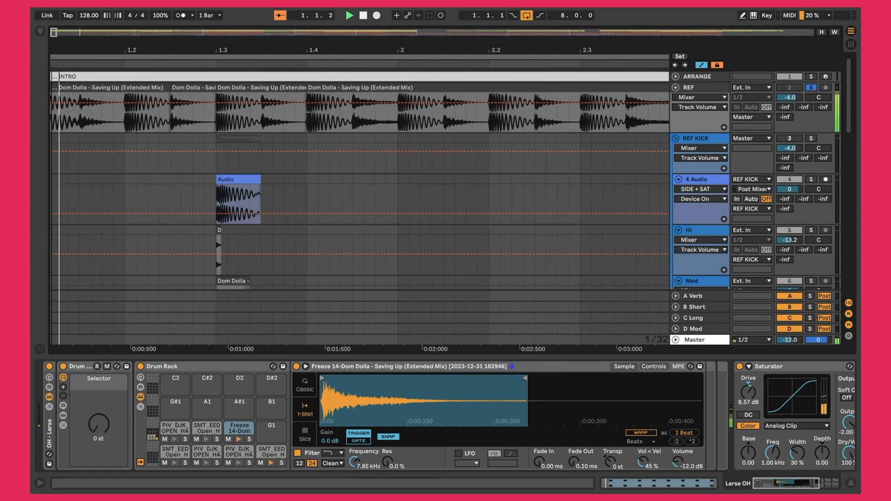
{"action": "left_click", "coordinate": [171, 115]}
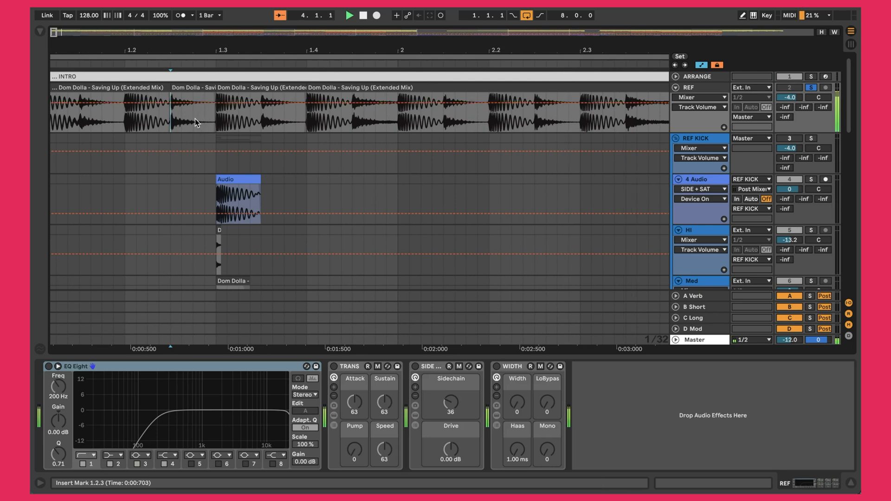
{"action": "key", "text": "s"}
{"action": "key", "text": "minus"}
{"action": "key", "text": "minus"}
{"action": "key", "text": "minus"}
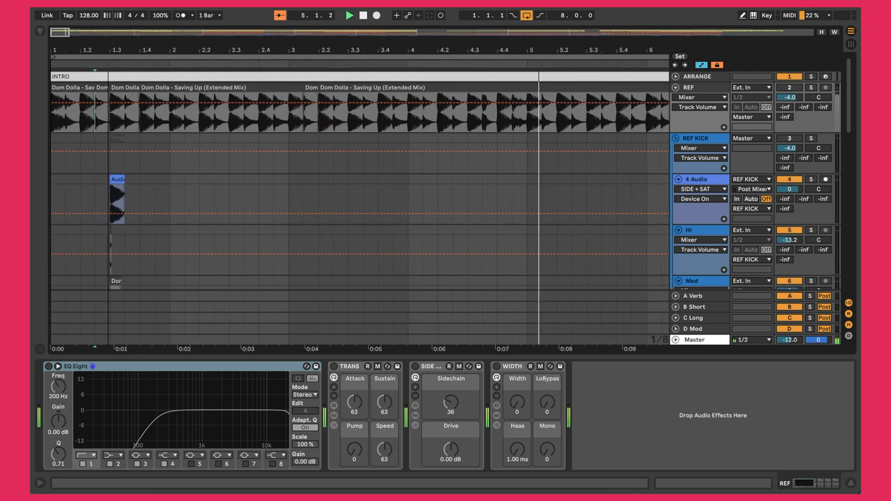
Step: Reopen the OH clip and examine its two layered open hat rows, Freeze 14-Dom Dolla and SMT_EED_Open_Hat_17
{"action": "scroll", "coordinate": [155, 185], "scroll_direction": "down", "scroll_amount": 15}
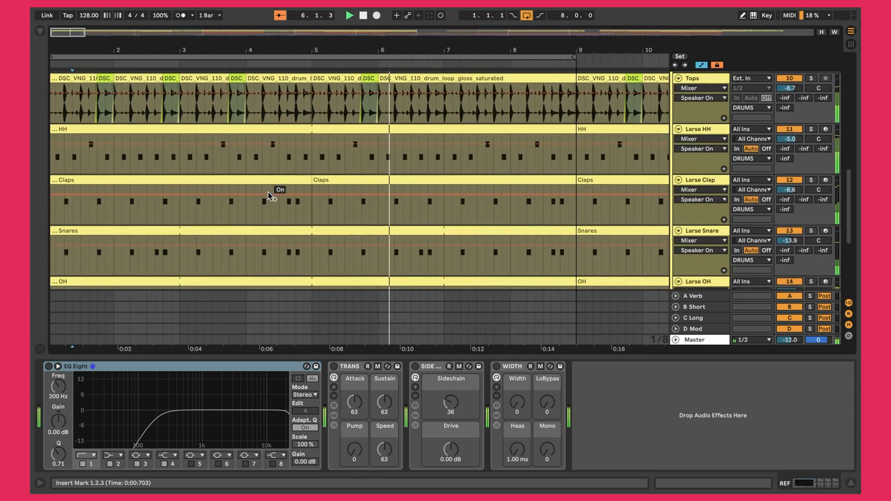
{"action": "scroll", "coordinate": [420, 186], "scroll_direction": "down", "scroll_amount": 5}
{"action": "double_click", "coordinate": [340, 177]}
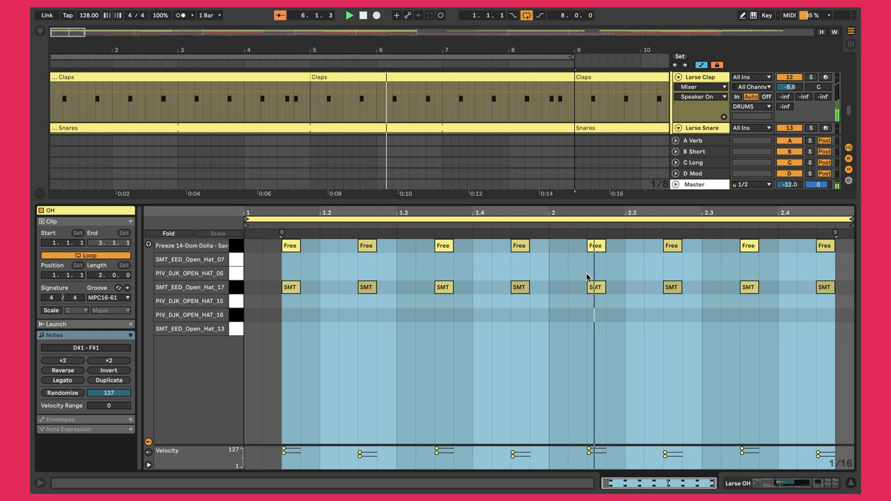
Step: Examine the Larse OH track's device chain, going through the Freeze sample, the Saturator, and the 0TRANS and 0WIDTH racks
{"action": "key", "text": "shift+Tab"}
{"action": "scroll", "coordinate": [589, 392], "scroll_direction": "right", "scroll_amount": 5}
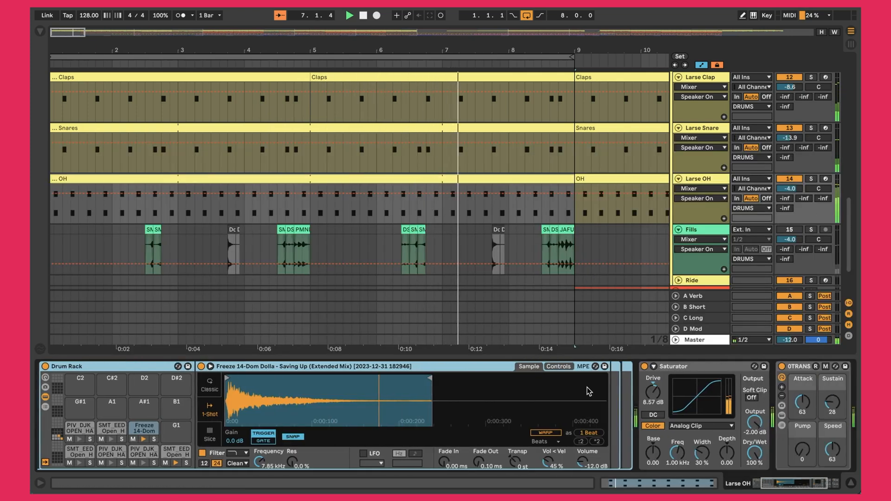
{"action": "left_click", "coordinate": [532, 369]}
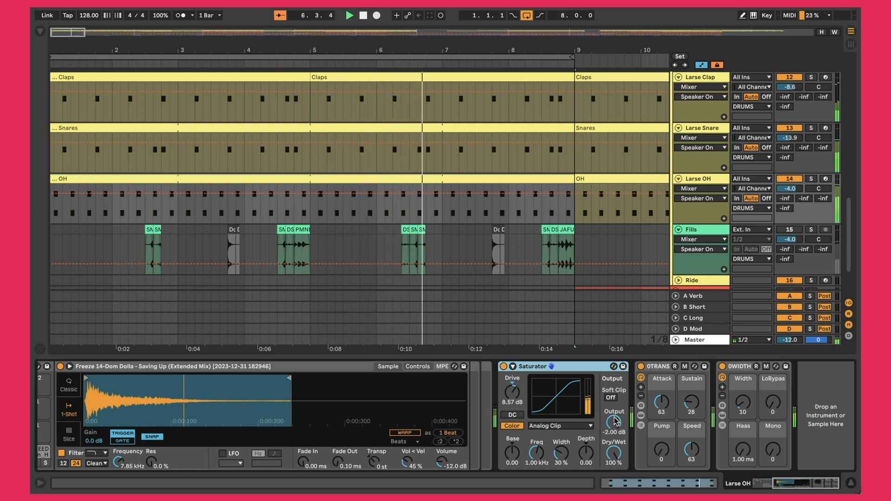
{"action": "left_click", "coordinate": [661, 369]}
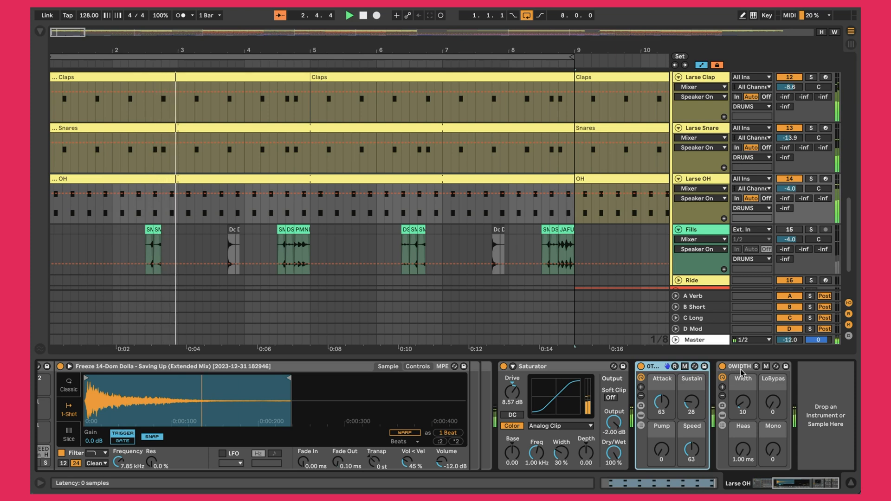
{"action": "left_click", "coordinate": [743, 391]}
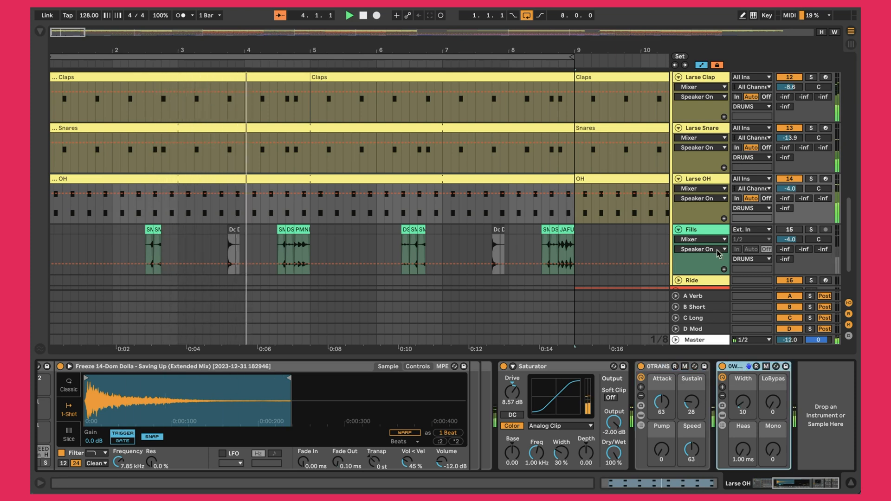
Step: Turn on the Fills track and select its first fill clip in bar 2
{"action": "scroll", "coordinate": [603, 226], "scroll_direction": "down", "scroll_amount": 3}
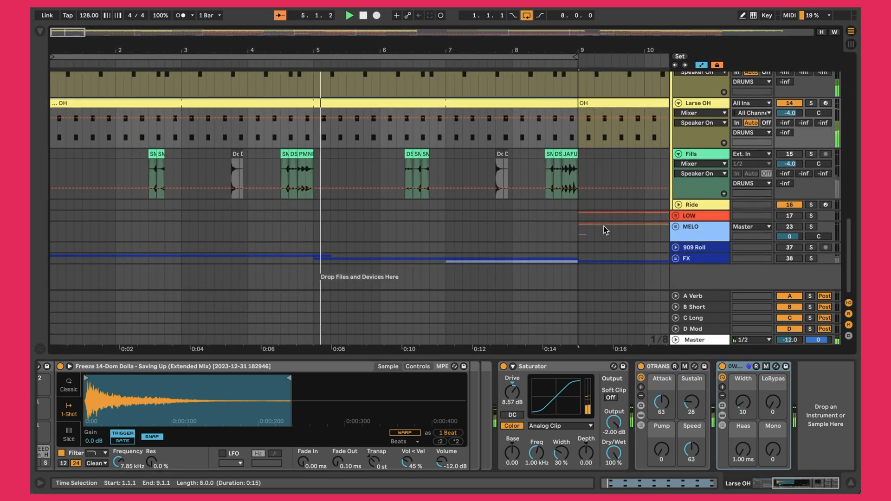
{"action": "left_click", "coordinate": [790, 155]}
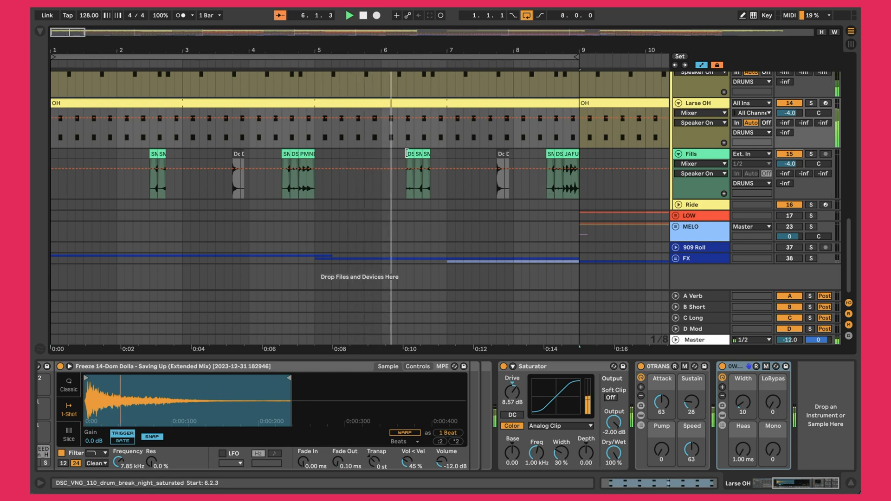
{"action": "left_click", "coordinate": [154, 150]}
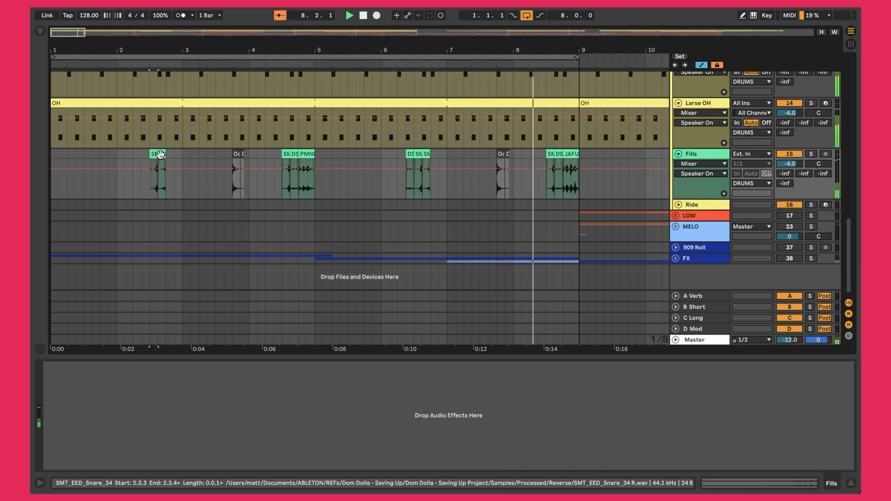
Step: Compare the reversed clap and snare fills at 2.3 with the Claps and Snares clips above them
{"action": "scroll", "coordinate": [158, 158], "scroll_direction": "up", "scroll_amount": 3}
{"action": "left_click", "coordinate": [146, 111]}
{"action": "scroll", "coordinate": [146, 112], "scroll_direction": "up", "scroll_amount": 3}
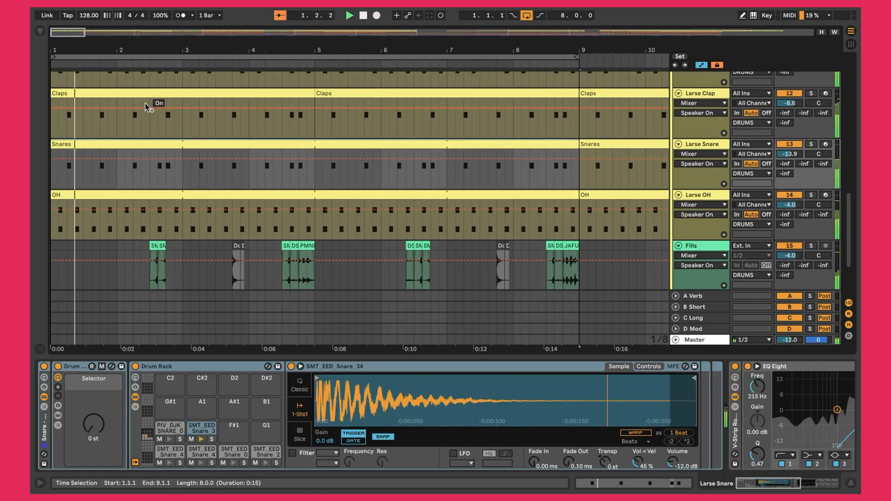
{"action": "left_click", "coordinate": [145, 93]}
{"action": "left_click", "coordinate": [147, 145]}
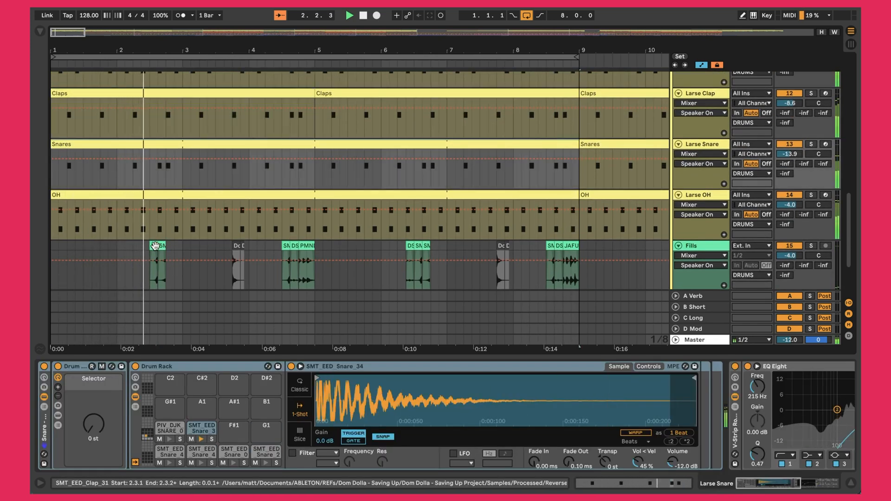
{"action": "left_click", "coordinate": [152, 245]}
{"action": "left_click", "coordinate": [156, 244]}
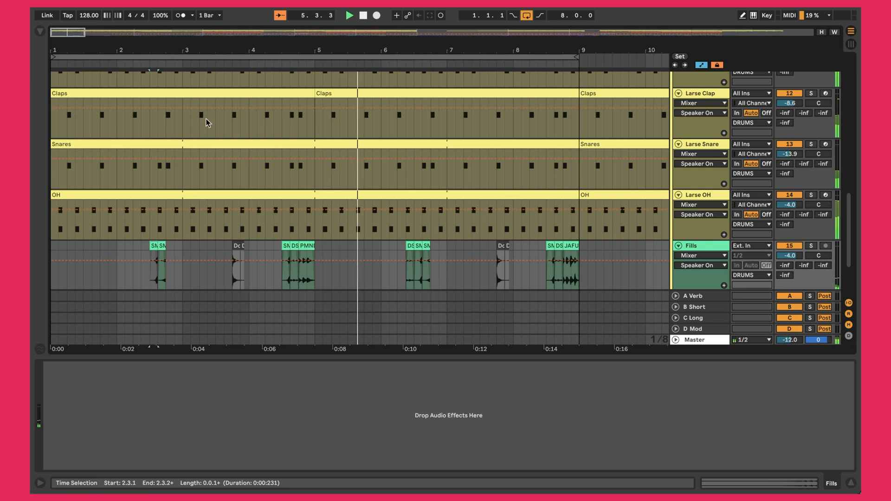
Step: Stop playback to examine the PMND fill before bar 5 and the JAFUN fill before bar 9, and restart the loop
{"action": "left_click", "coordinate": [244, 64]}
{"action": "left_click_drag", "start_coordinate": [245, 50], "coordinate": [244, 58]}
{"action": "key", "text": "space"}
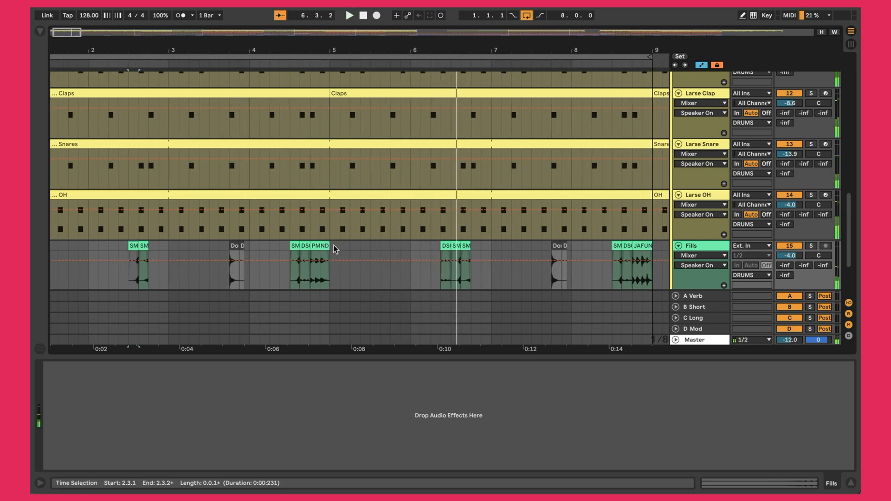
{"action": "left_click", "coordinate": [318, 247]}
{"action": "key", "text": "space"}
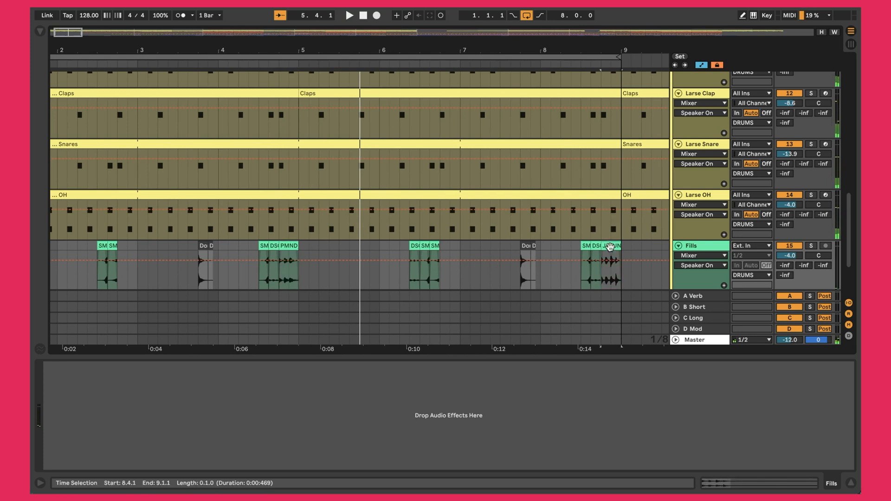
{"action": "left_click", "coordinate": [610, 247]}
{"action": "key", "text": "space"}
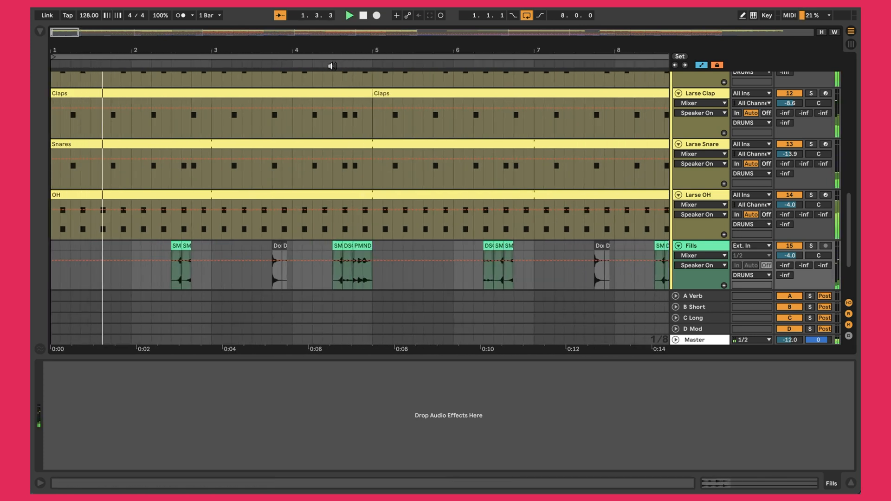
Step: Examine the arrangement's repeating fills, and compare the DRUMS group's tracks and bus devices with the separate Larse Kick track
{"action": "left_click_drag", "start_coordinate": [324, 43], "coordinate": [141, 45]}
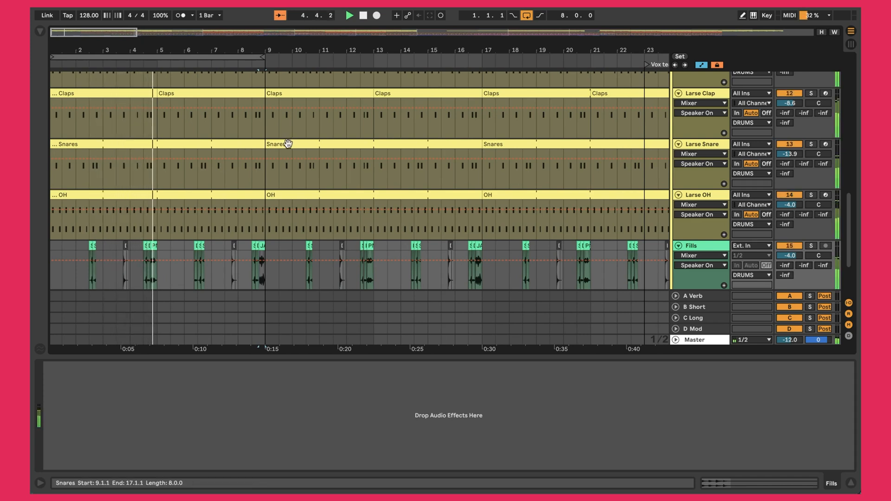
{"action": "left_click_drag", "start_coordinate": [193, 40], "coordinate": [193, 21]}
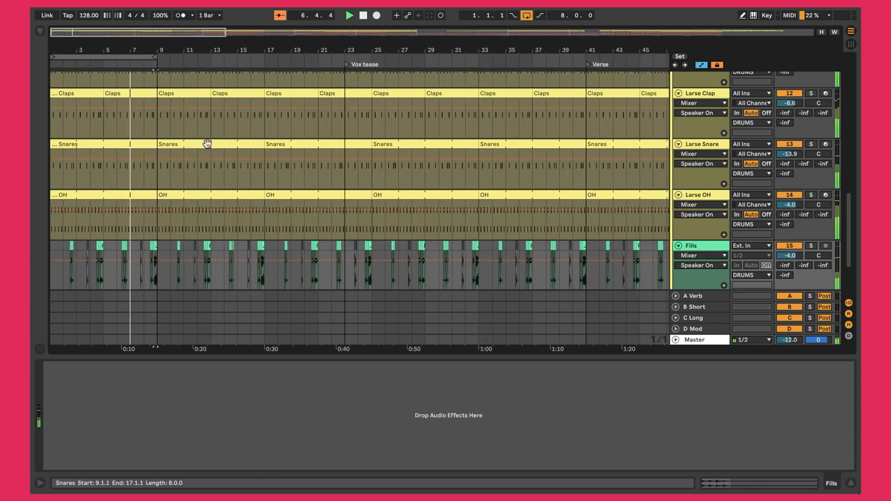
{"action": "scroll", "coordinate": [206, 144], "scroll_direction": "up", "scroll_amount": 8}
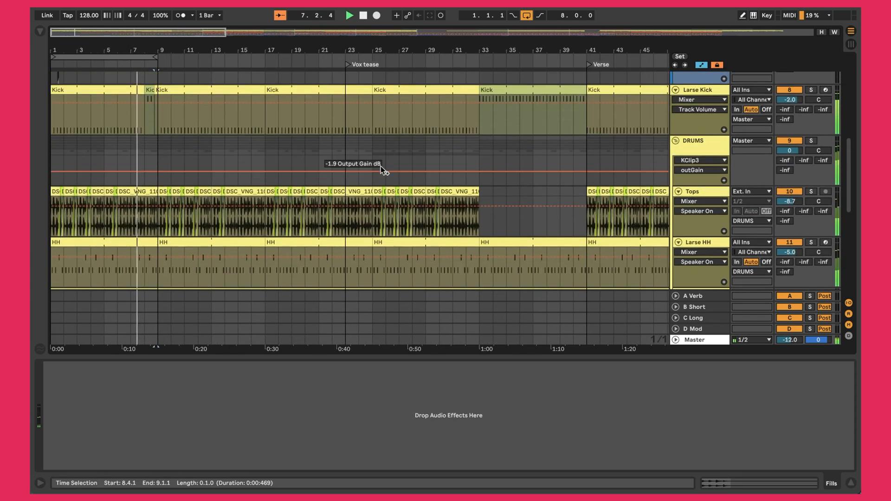
{"action": "left_click", "coordinate": [717, 155]}
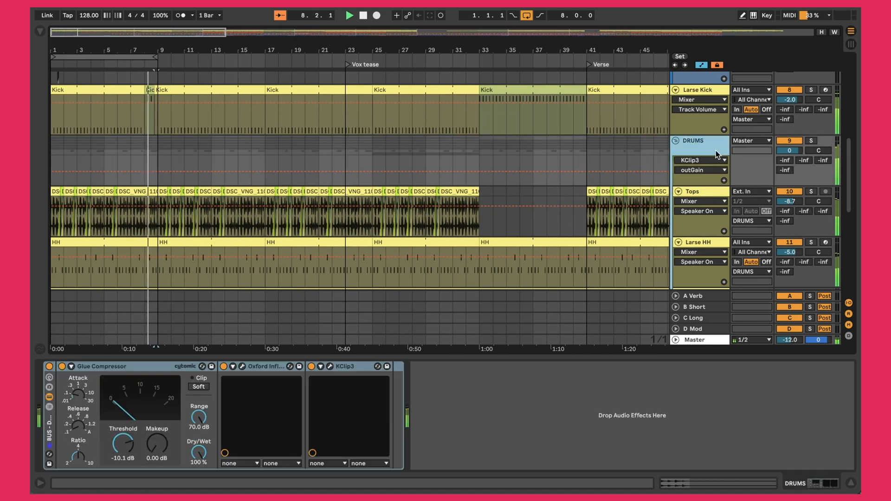
{"action": "left_click", "coordinate": [699, 91]}
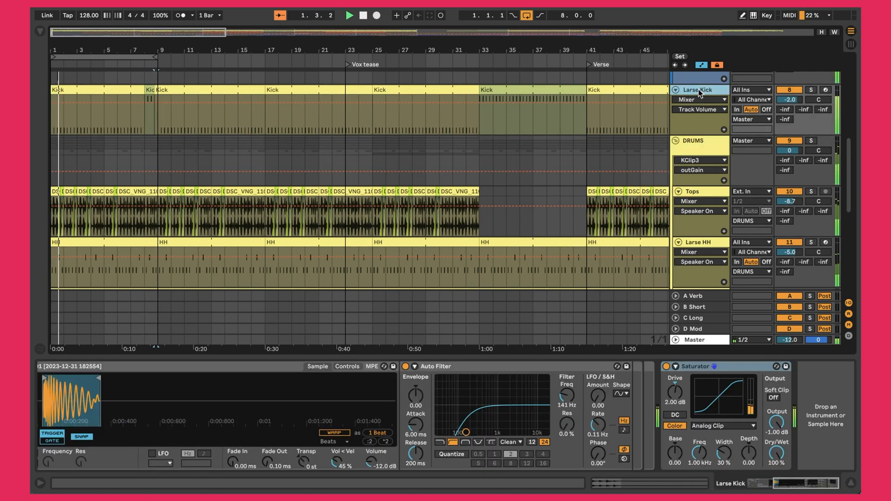
{"action": "left_click", "coordinate": [703, 143]}
{"action": "scroll", "coordinate": [291, 213], "scroll_direction": "down", "scroll_amount": 8}
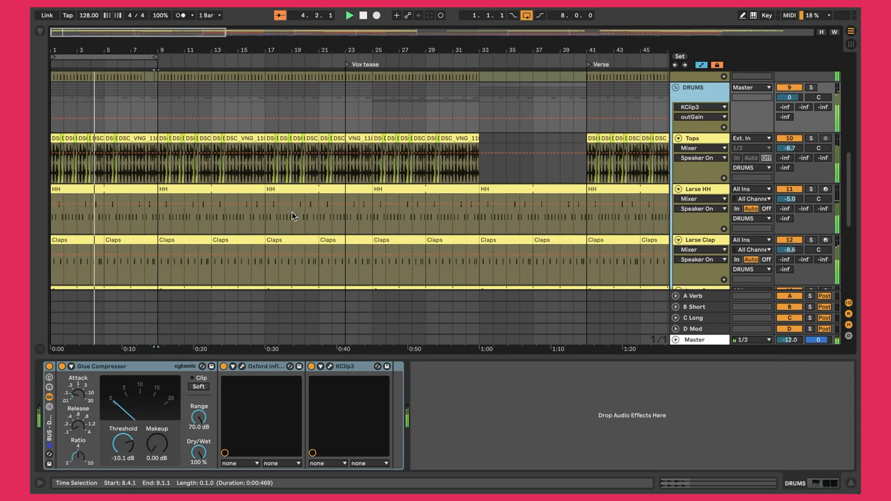
{"action": "scroll", "coordinate": [291, 212], "scroll_direction": "up", "scroll_amount": 5}
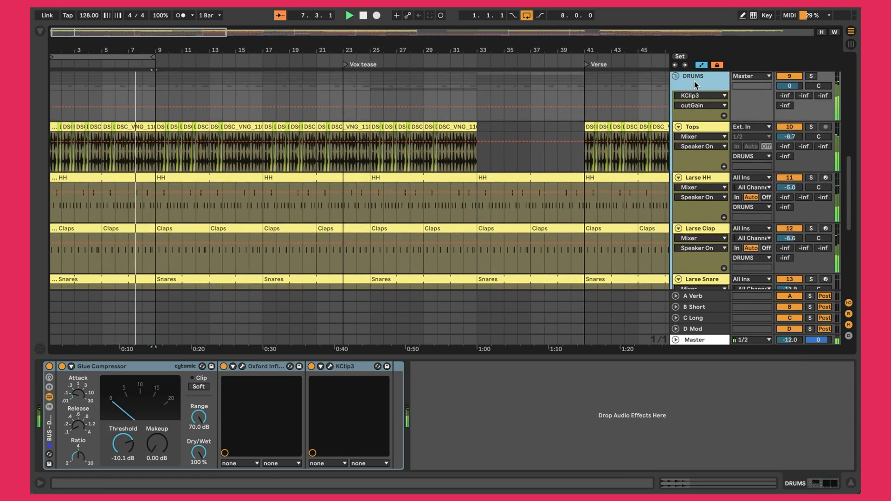
Step: Examine the DRUMS bus settings in the Glue Compressor, Oxford Inflator and KClip3, closing both plug-in windows after viewing
{"action": "left_click", "coordinate": [143, 366]}
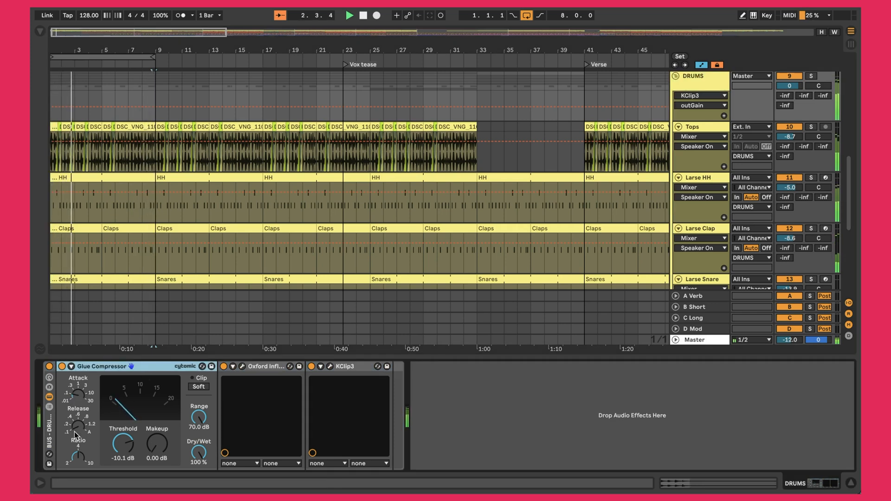
{"action": "left_click", "coordinate": [241, 367]}
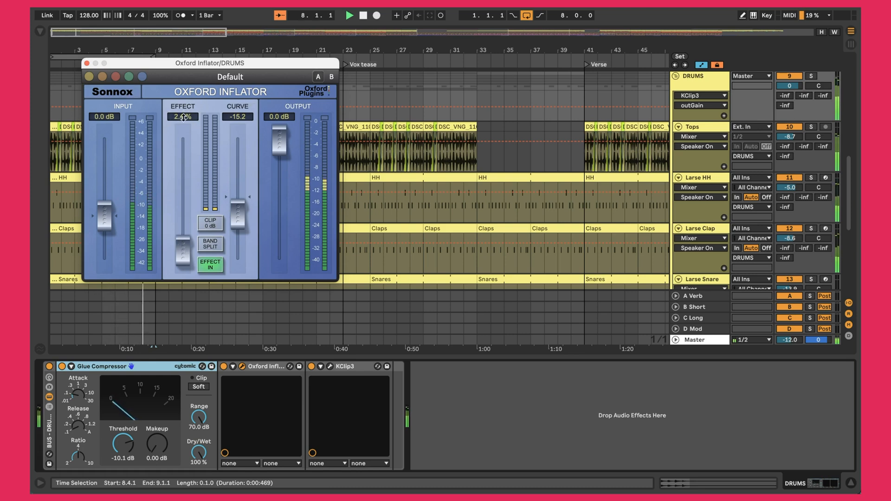
{"action": "left_click", "coordinate": [87, 64]}
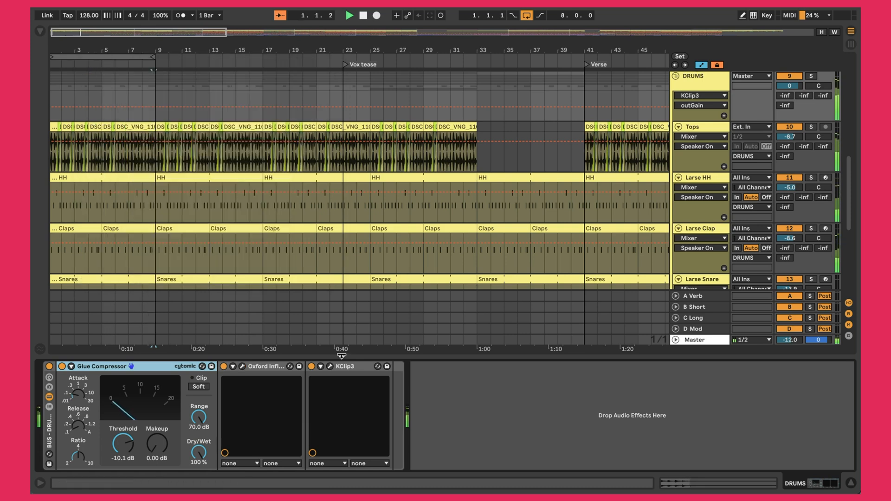
{"action": "left_click", "coordinate": [329, 366]}
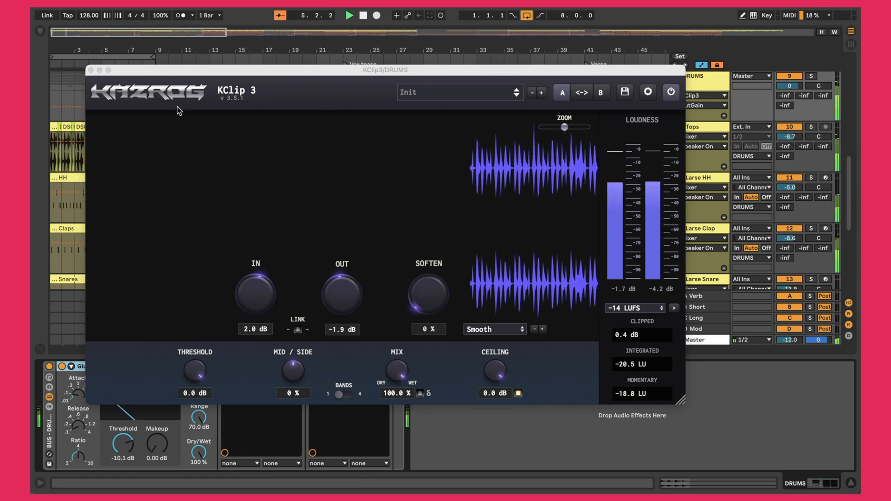
{"action": "left_click", "coordinate": [91, 70]}
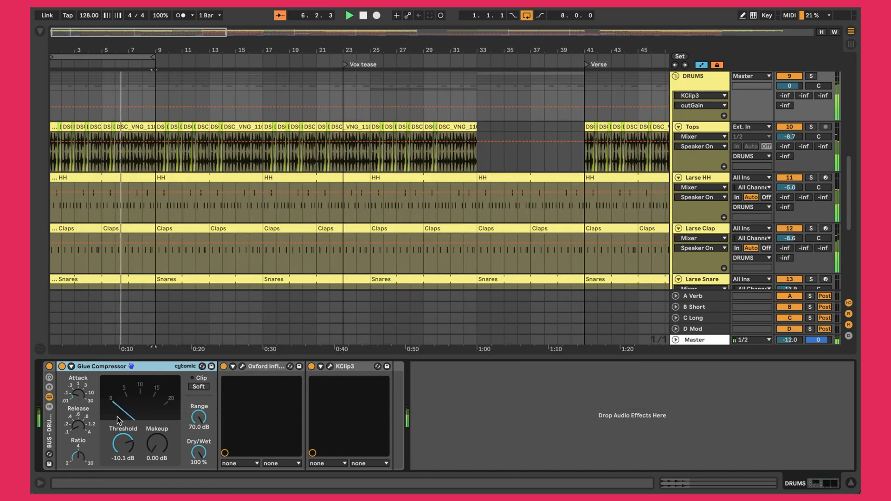
{"action": "left_click_drag", "start_coordinate": [231, 43], "coordinate": [231, 26]}
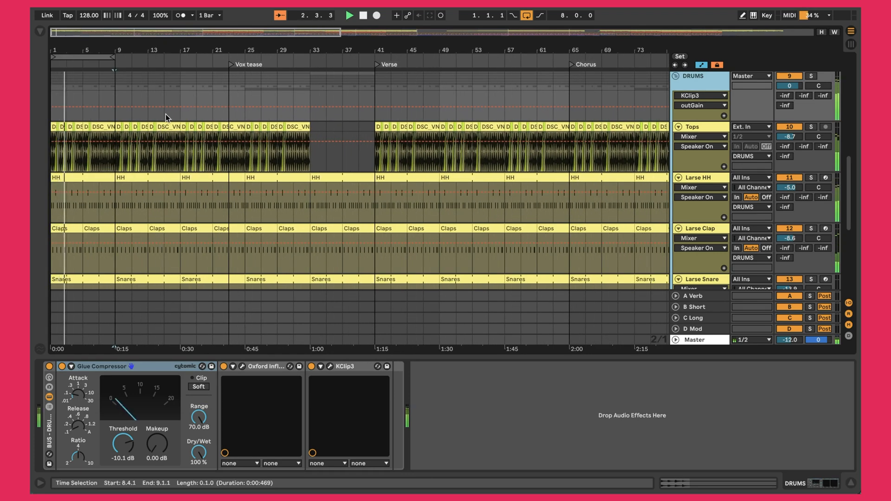